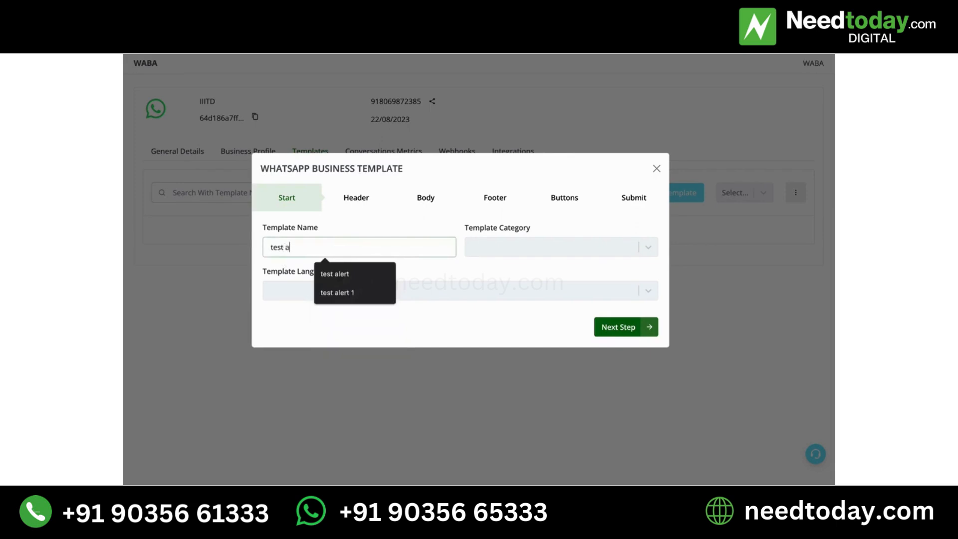
# Set the "test alert 1" template's category to Marketing and its language to English, and proceed to the header stage
pyautogui.click(567, 248)
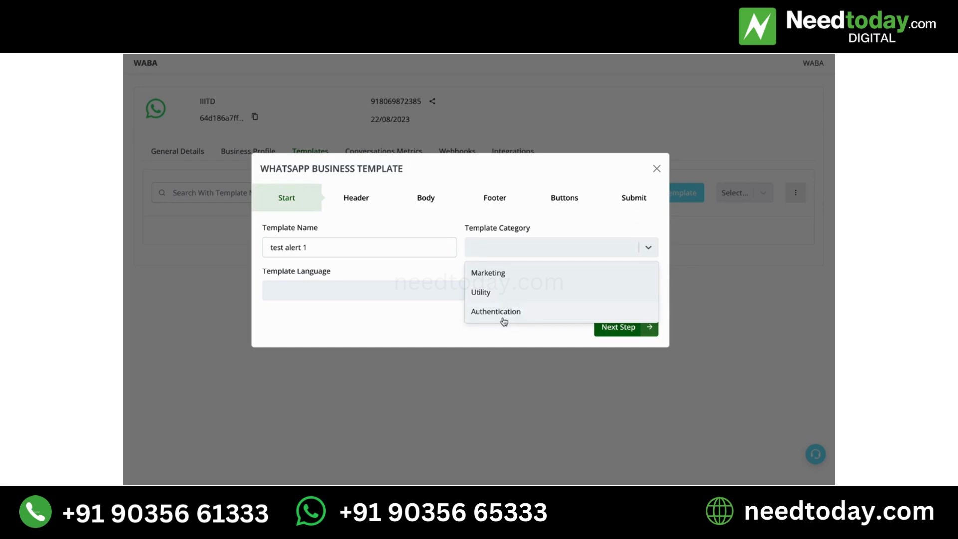
pyautogui.click(498, 272)
pyautogui.click(452, 290)
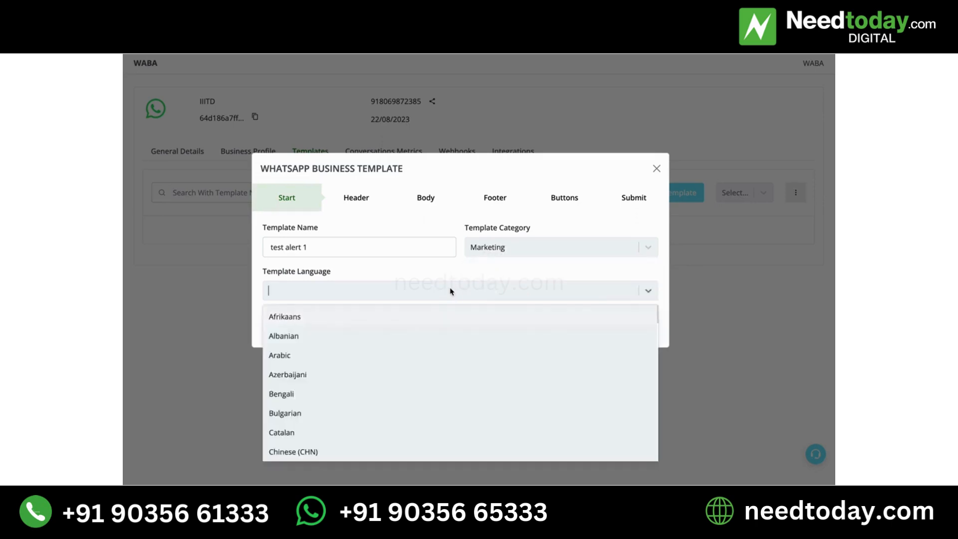
pyautogui.write('eng')
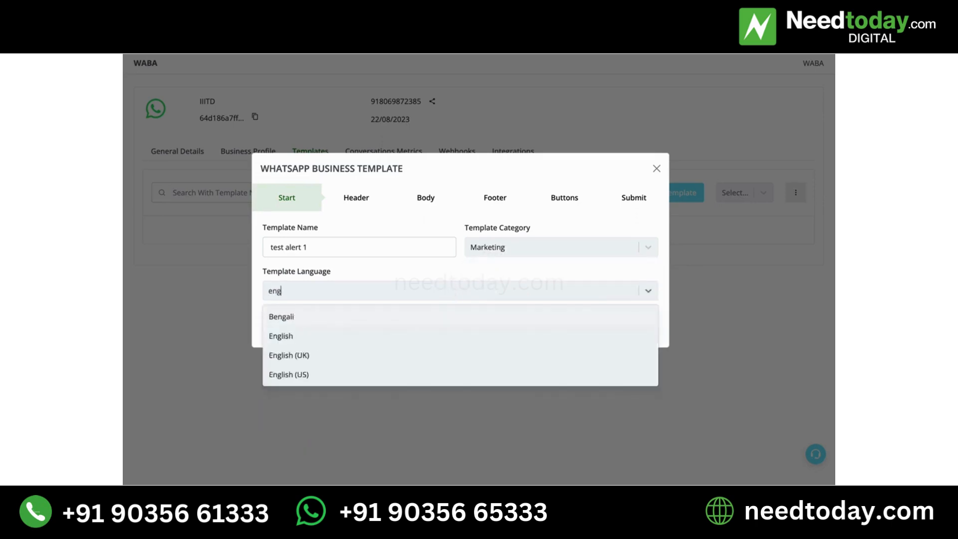
pyautogui.click(360, 341)
pyautogui.click(641, 327)
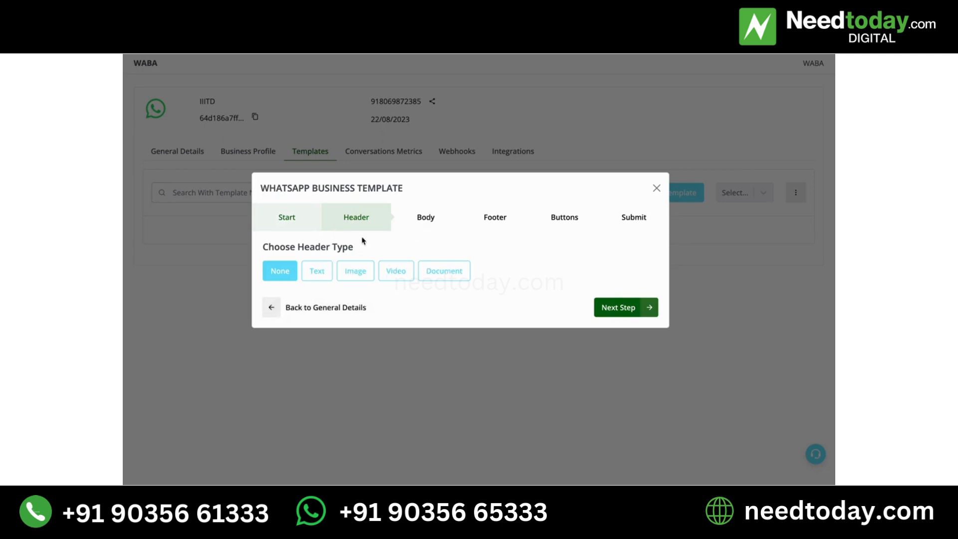
# Give the template an image header using whatsapp.png from Downloads and proceed to the body stage
pyautogui.click(358, 272)
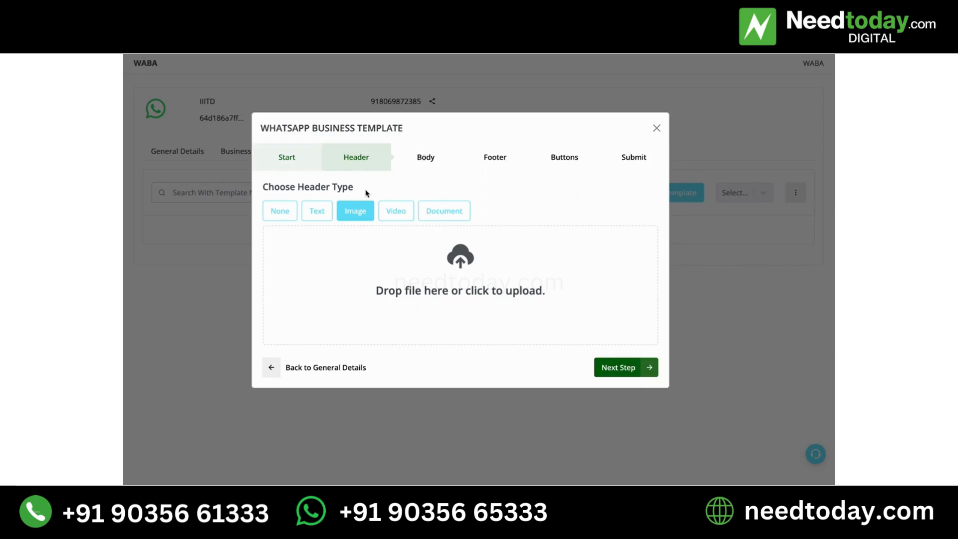
pyautogui.click(451, 252)
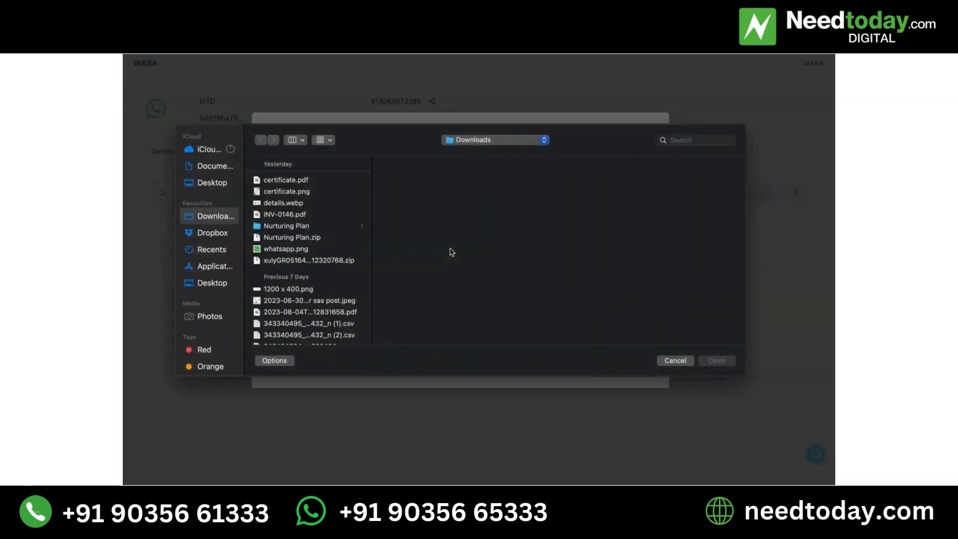
pyautogui.click(346, 250)
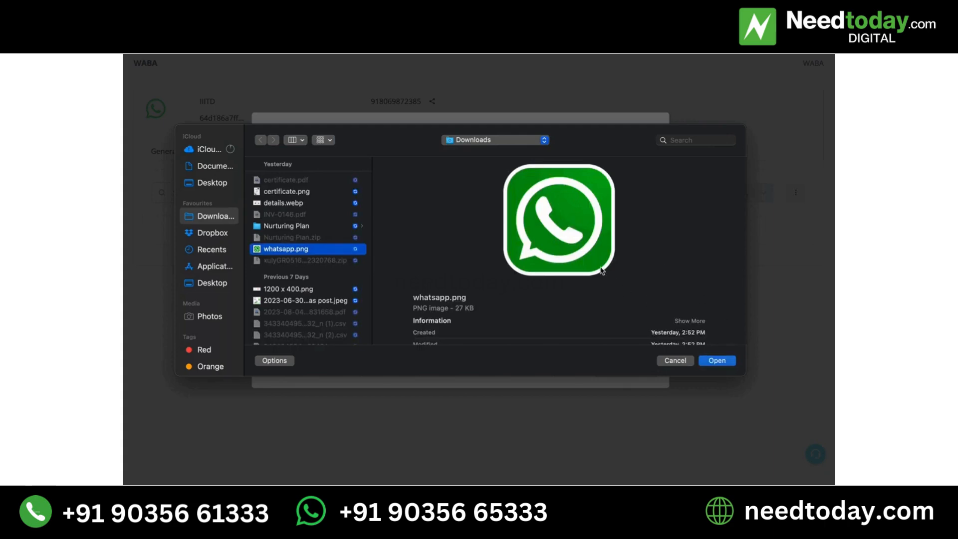
pyautogui.click(720, 361)
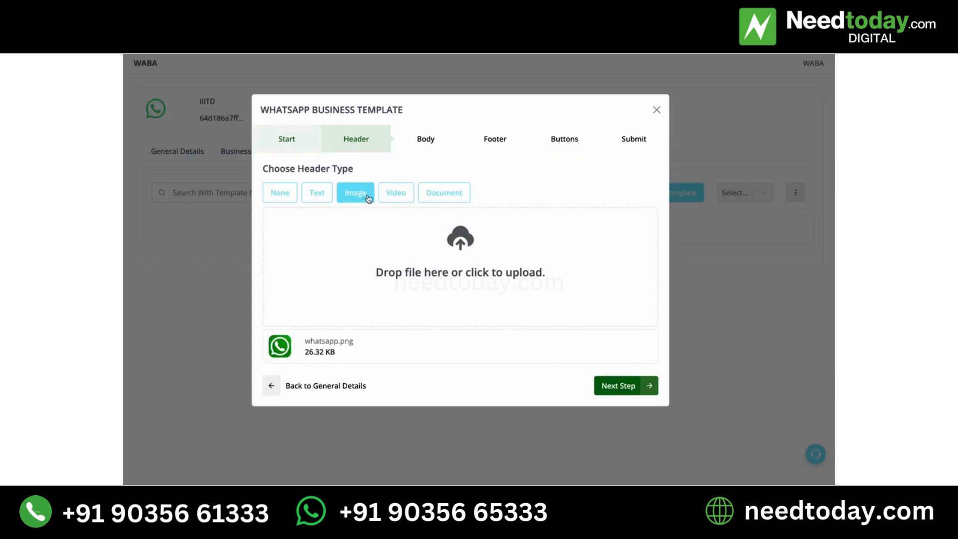
pyautogui.click(609, 387)
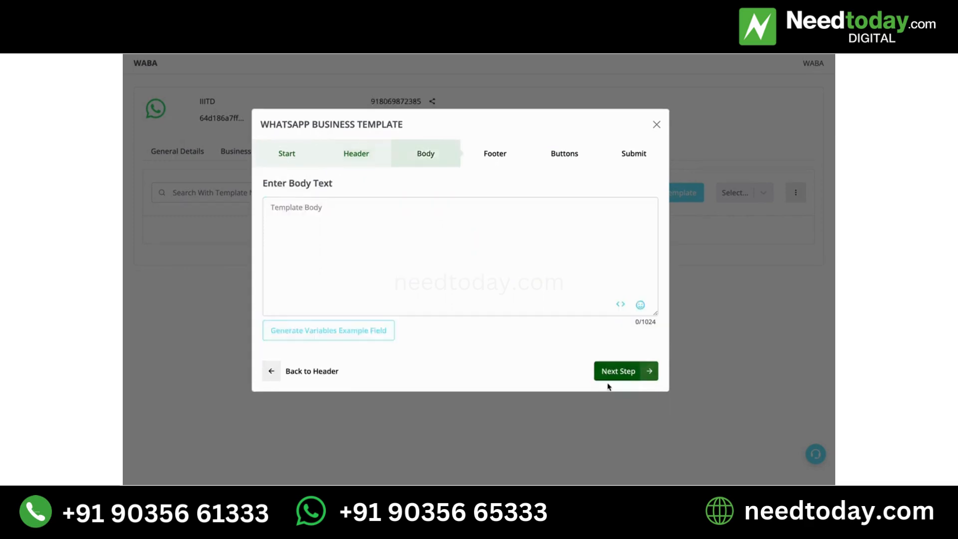
# Start the template body with "Hi {{1}} ," using an inserted variable, followed by the line "thanks for your order."
pyautogui.click(425, 264)
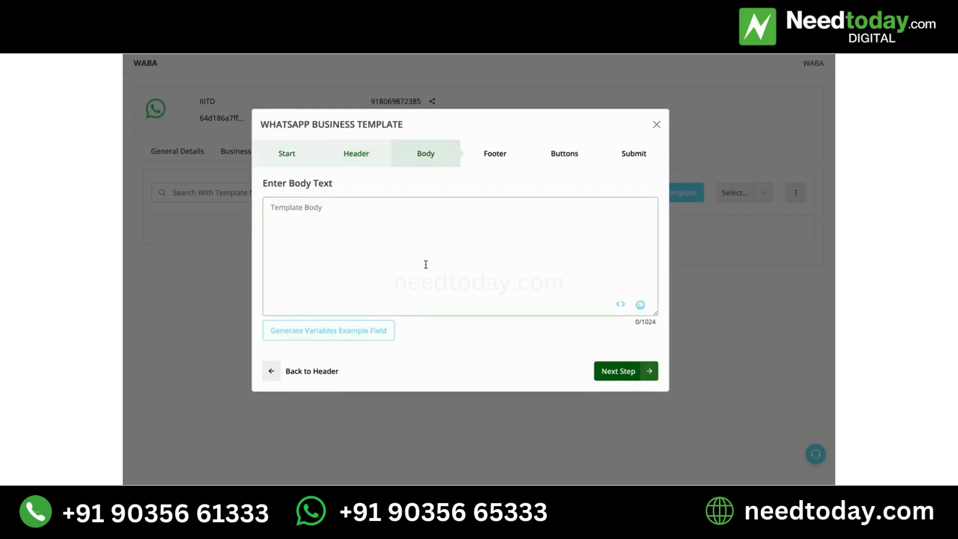
pyautogui.write('Hi')
pyautogui.click(622, 306)
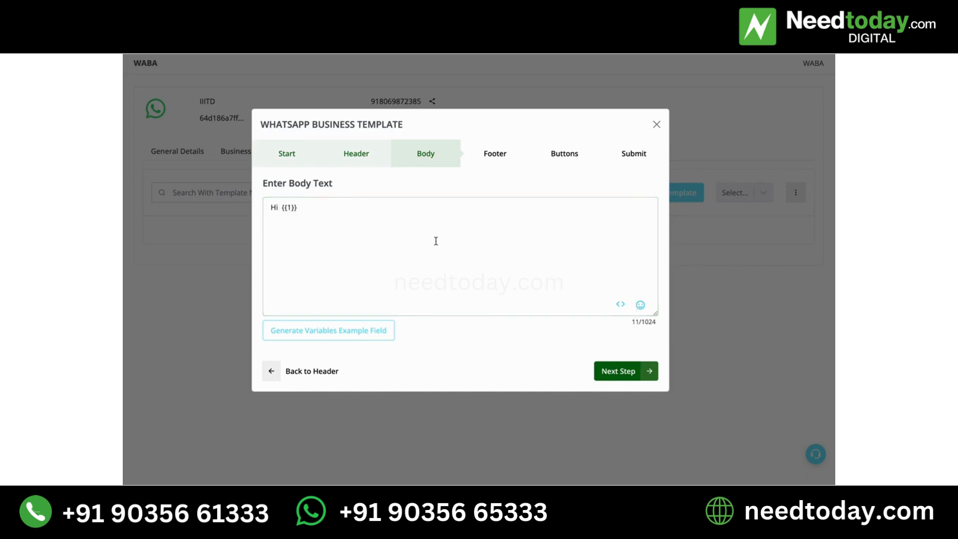
pyautogui.click(304, 212)
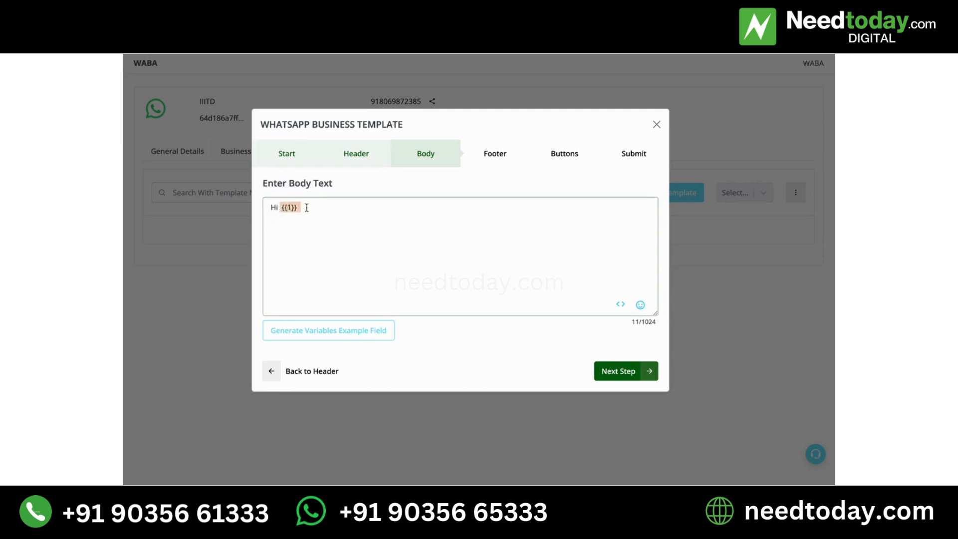
pyautogui.write(',')
pyautogui.press('Return')
pyautogui.write('thanks for your order.')
# Add the body line "how about checking out our other product" ending with the inserted variable {{2}}
pyautogui.press('Return')
pyautogui.write('how')
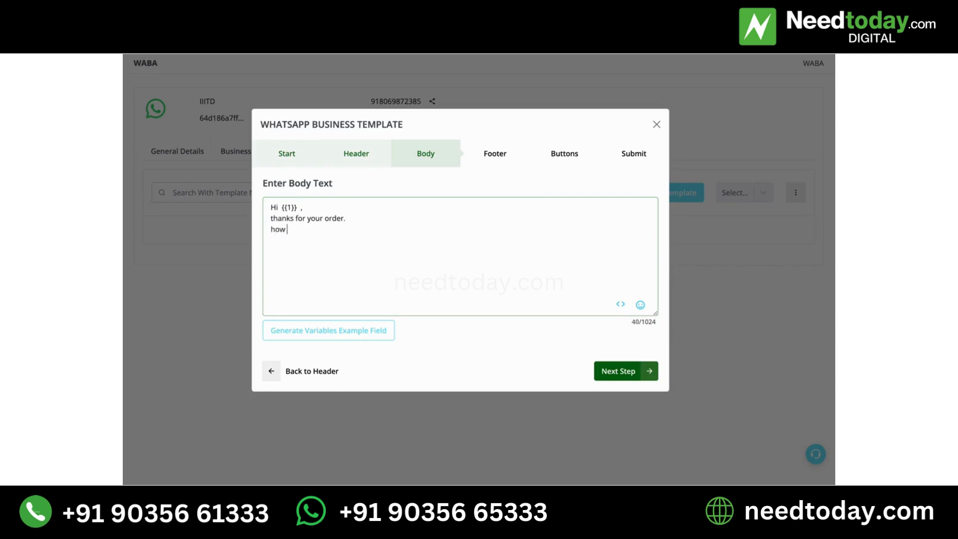
pyautogui.write(' about checking out our ot')
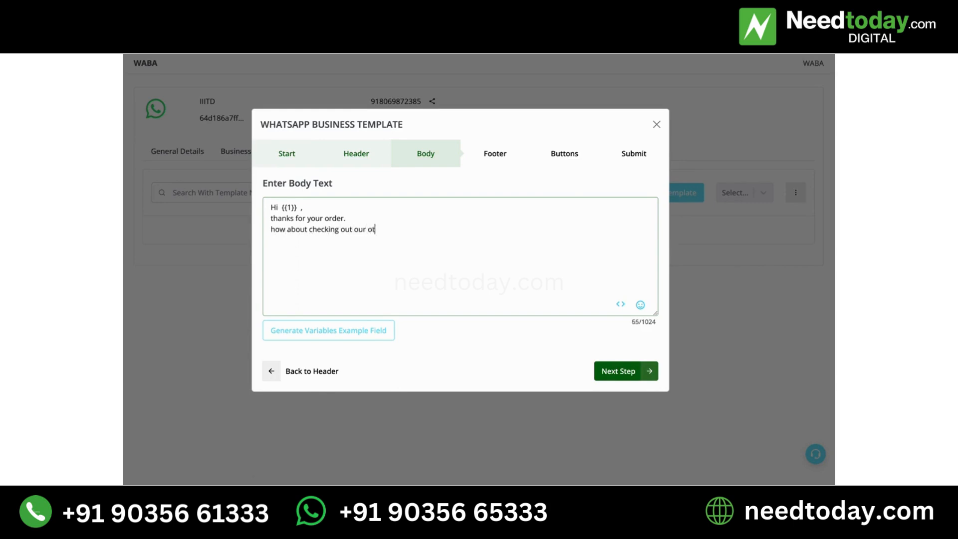
pyautogui.write('her product')
pyautogui.click(620, 305)
pyautogui.click(543, 248)
# Add the body line "can be quite usefull for you with your present order."
pyautogui.press('Return')
pyautogui.write('can b')
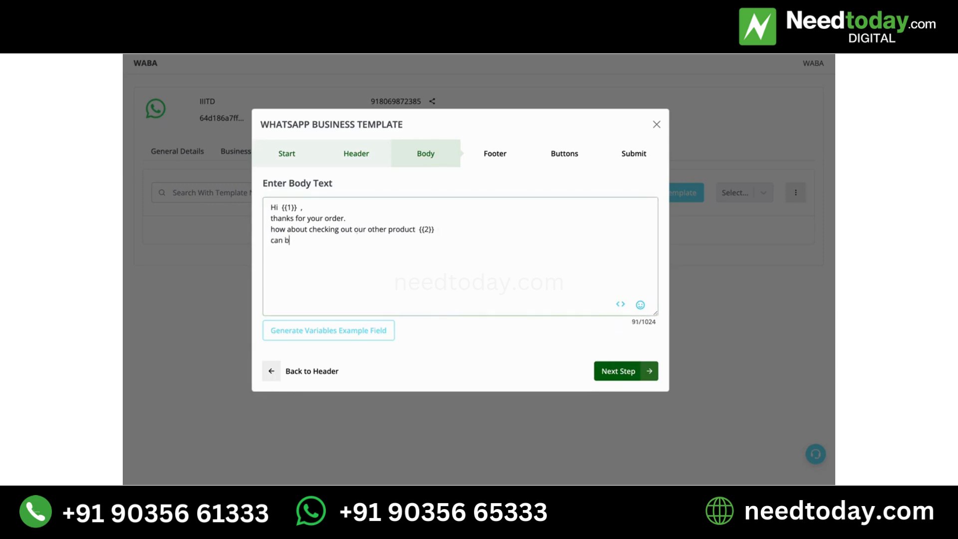
pyautogui.write('e quite use')
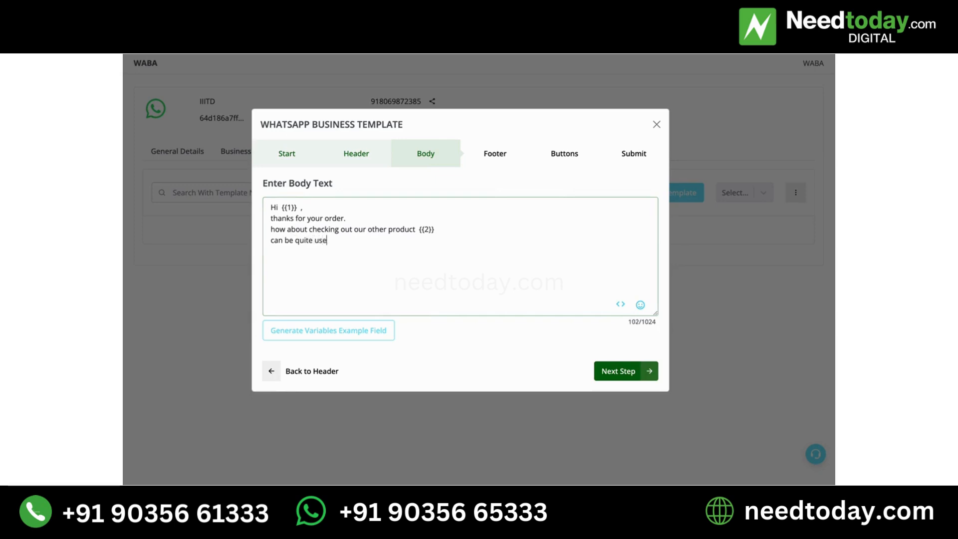
pyautogui.write('full for you ')
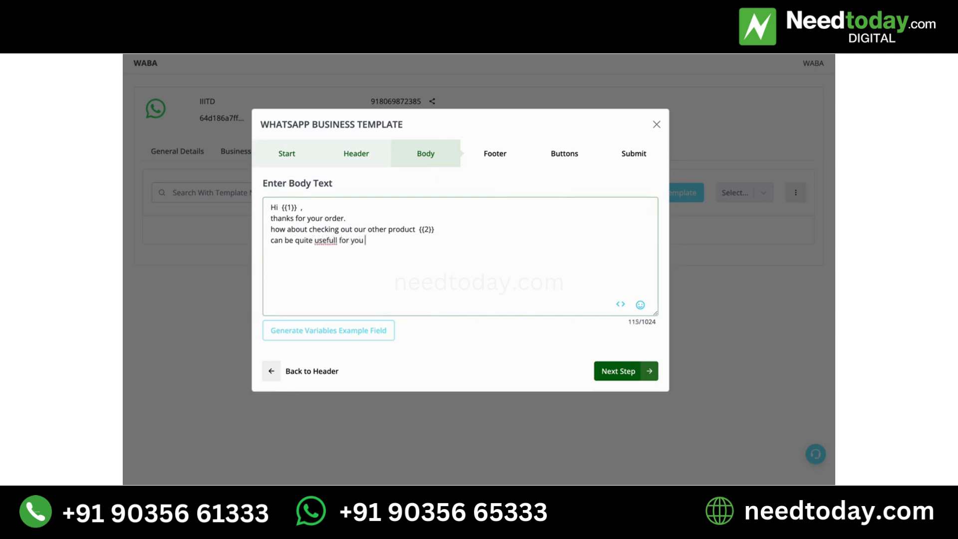
pyautogui.write('w')
pyautogui.write('ith your present ')
pyautogui.write('pu')
pyautogui.press('BackSpace')
pyautogui.press('BackSpace')
pyautogui.write('order. ')
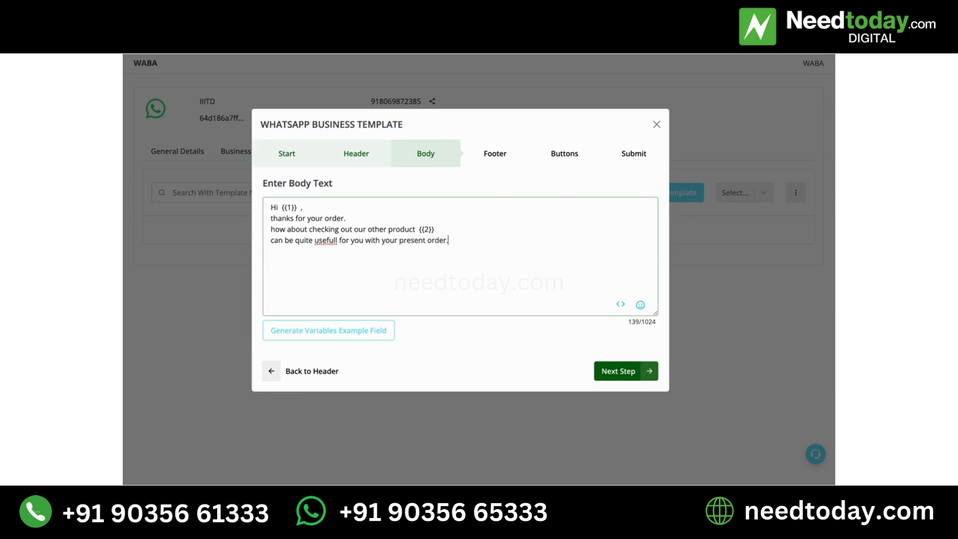
pyautogui.write('also if you combine the orders yuo')
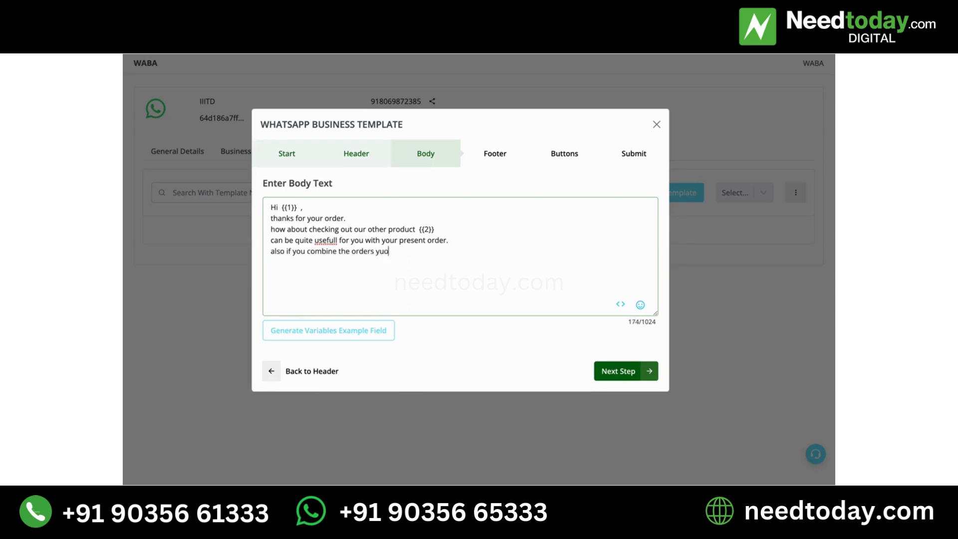
# Add the closing body line "also if you combine the orders you save on shipping cost."
pyautogui.press('BackSpace')
pyautogui.press('BackSpace')
pyautogui.press('BackSpace')
pyautogui.write('you save on shipping cost.')
# Replace the misspelled "usefull" with "use full" in the body text and check the remaining lines
pyautogui.click(326, 240)
pyautogui.click(419, 281)
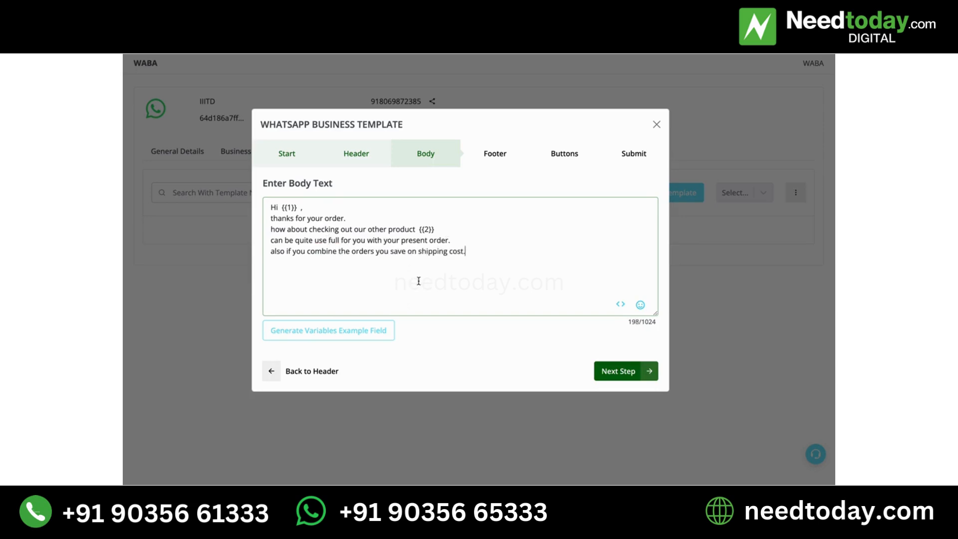
pyautogui.moveTo(466, 251); pyautogui.dragTo(407, 228)
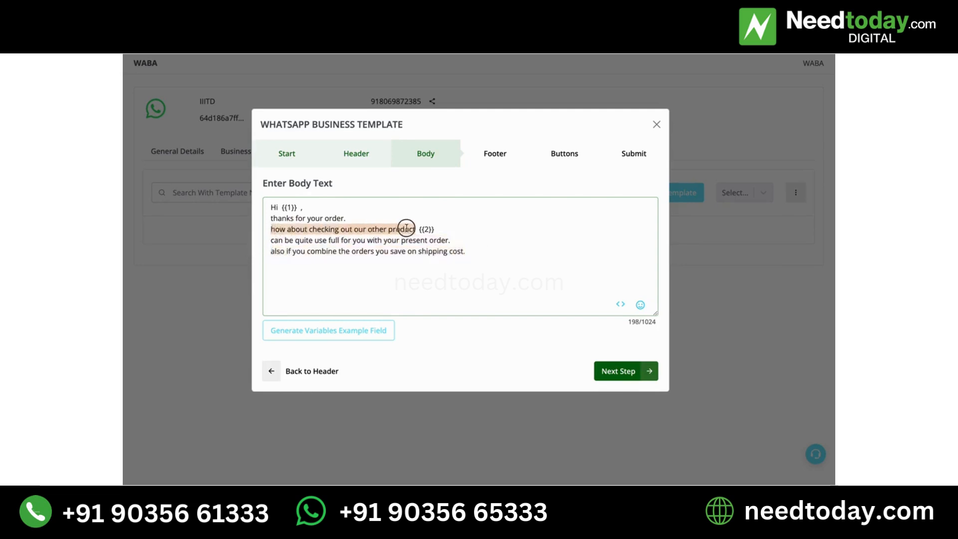
pyautogui.moveTo(343, 218); pyautogui.dragTo(270, 219)
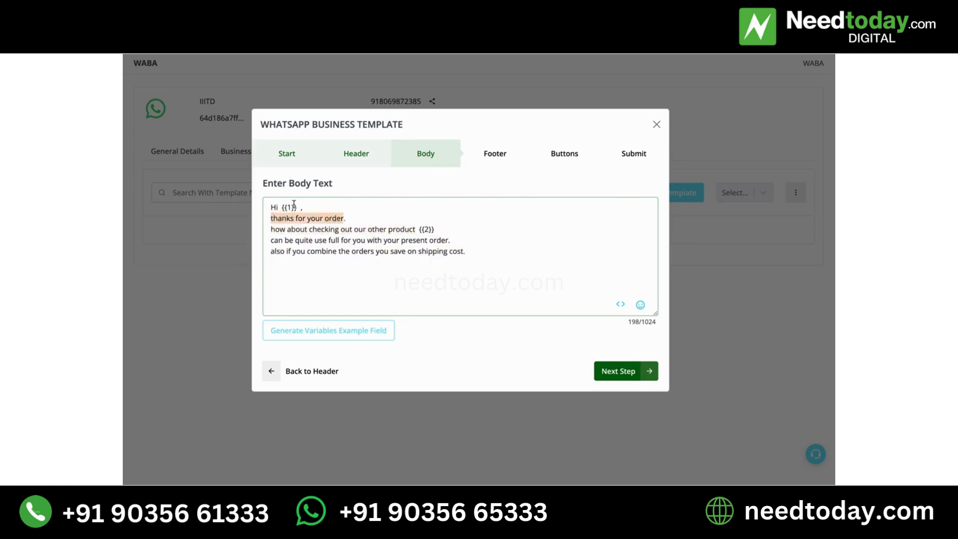
pyautogui.click(294, 205)
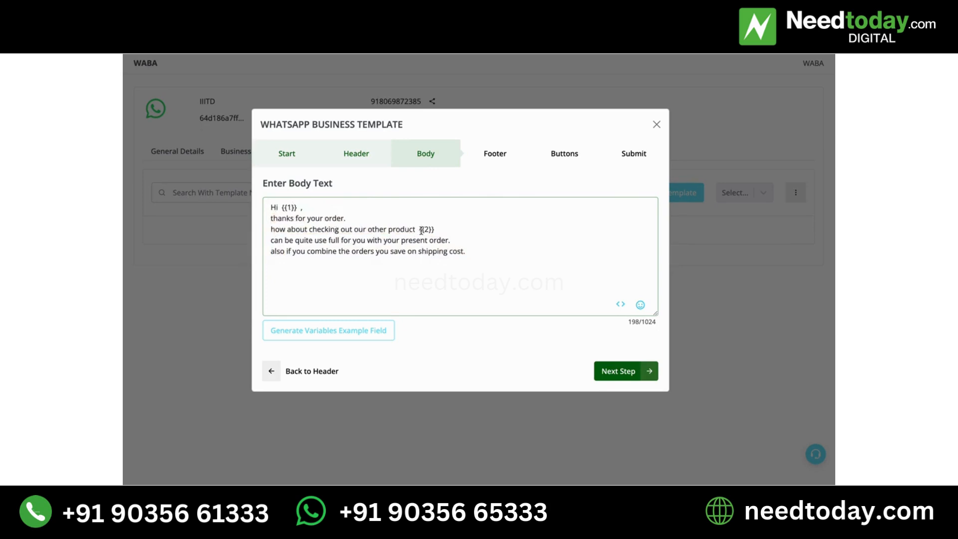
# Generate the variable example fields and set them to "Name" for the first variable and "Automation" for the second
pyautogui.click(293, 339)
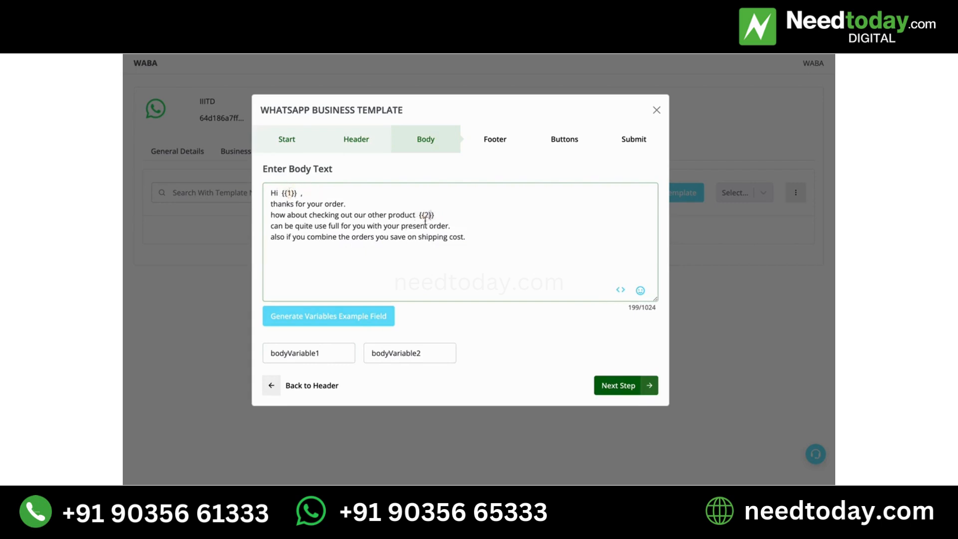
pyautogui.doubleClick(329, 347)
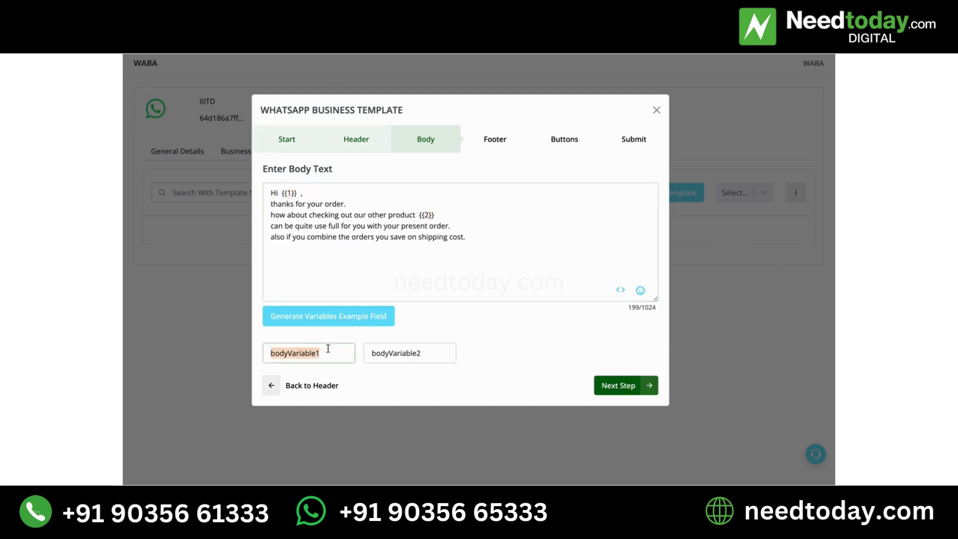
pyautogui.write('Name')
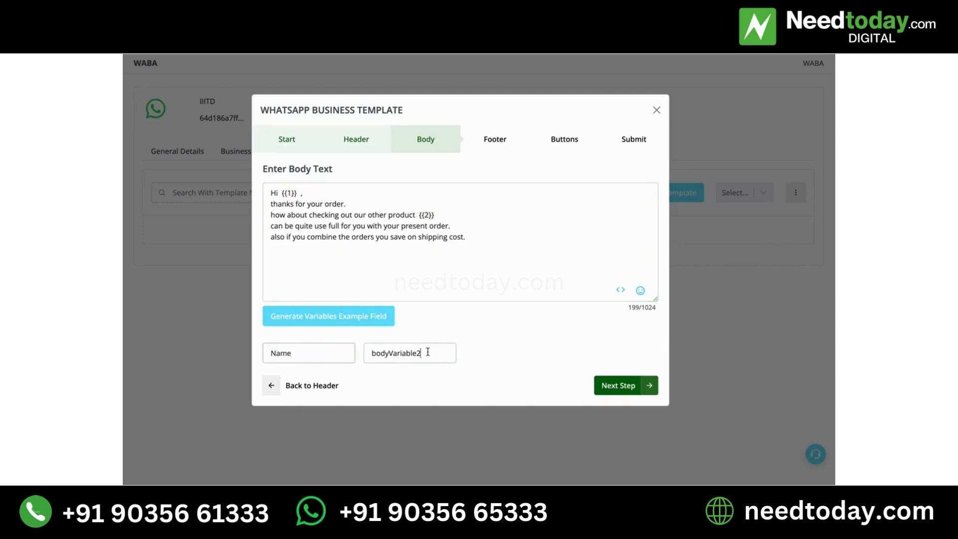
pyautogui.doubleClick(428, 352)
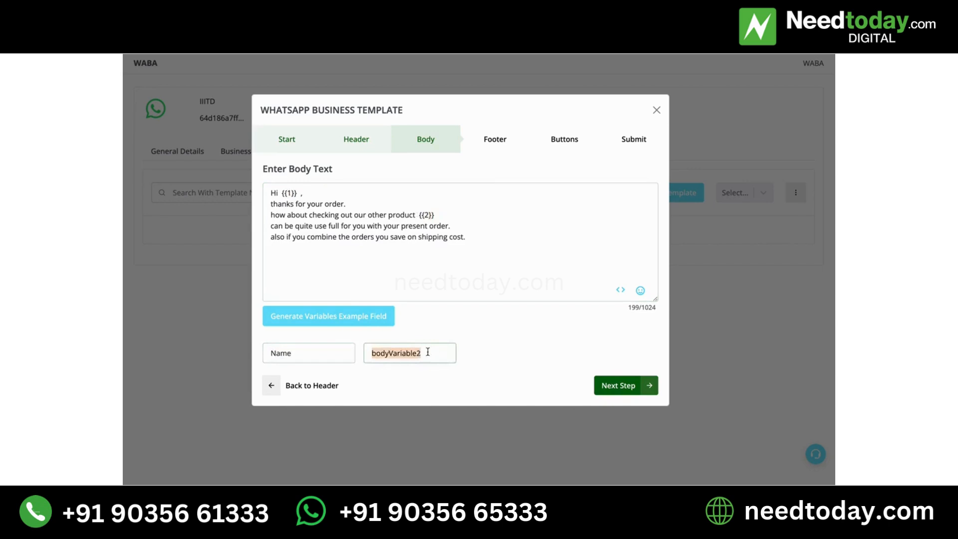
pyautogui.write('Automation')
# Review the full body message and where variables {{1}} and {{2}} sit in it
pyautogui.moveTo(272, 193); pyautogui.dragTo(475, 236)
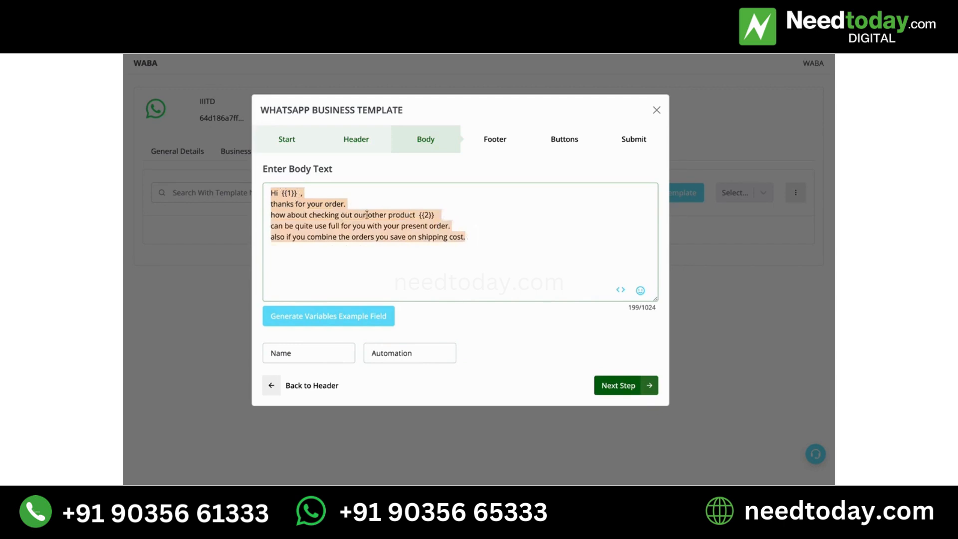
pyautogui.click(436, 214)
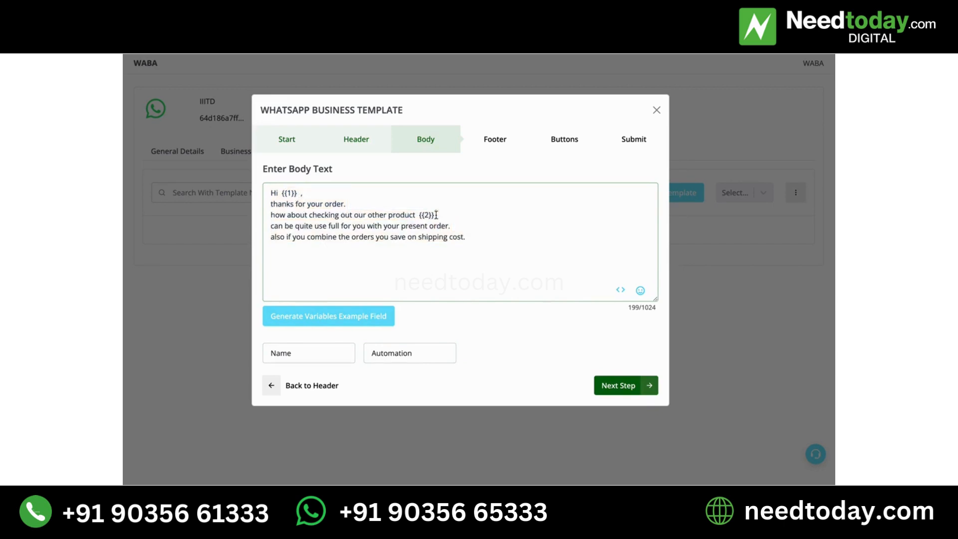
pyautogui.click(273, 225)
pyautogui.moveTo(273, 225); pyautogui.dragTo(302, 227)
pyautogui.click(542, 243)
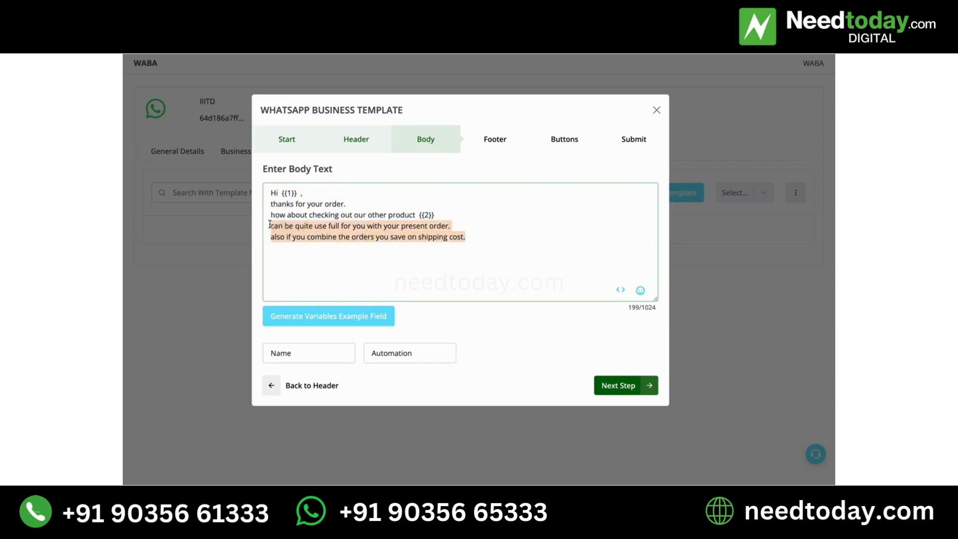
pyautogui.click(291, 192)
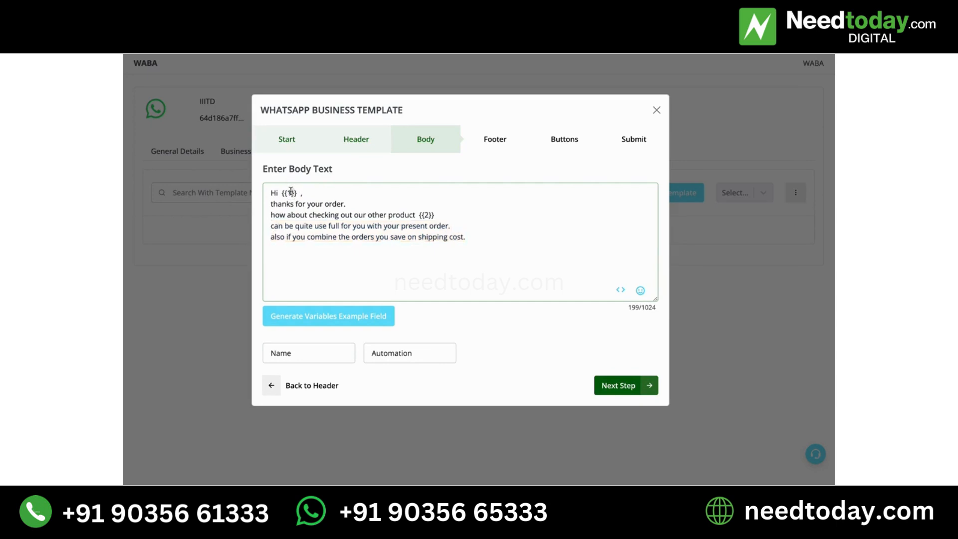
pyautogui.click(427, 212)
# Set the footer type to Text with the wording "To Stop Messages , Reply STOP" and proceed to the button settings
pyautogui.click(617, 386)
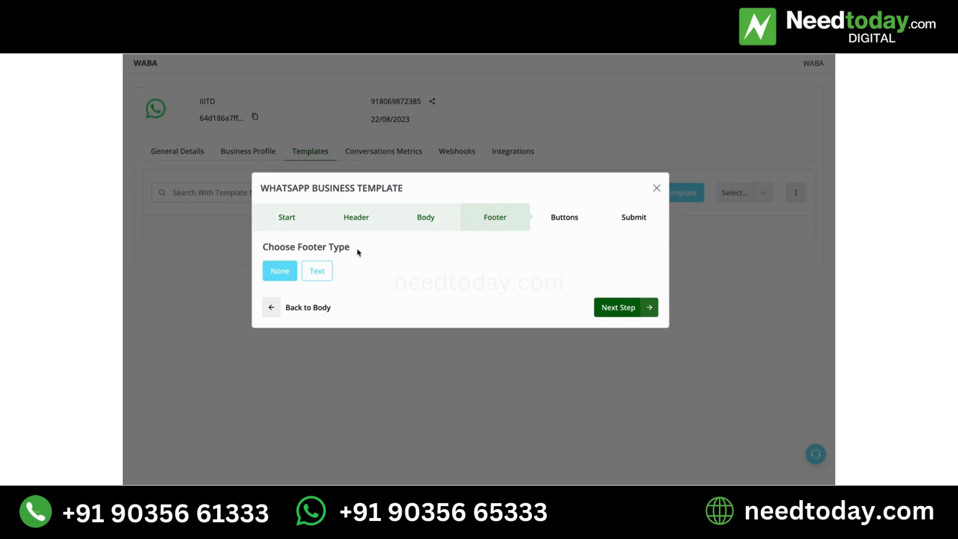
pyautogui.click(329, 268)
pyautogui.click(340, 294)
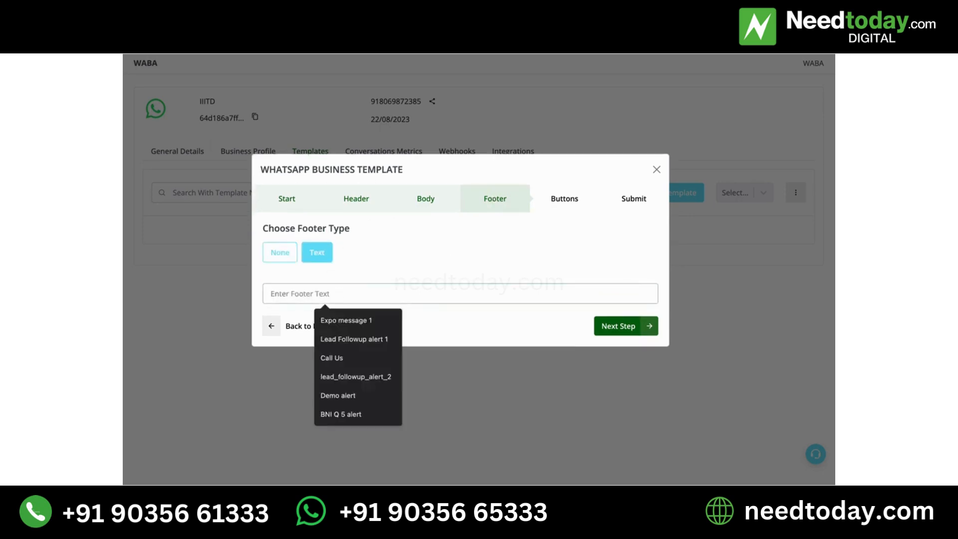
pyautogui.write('Powered')
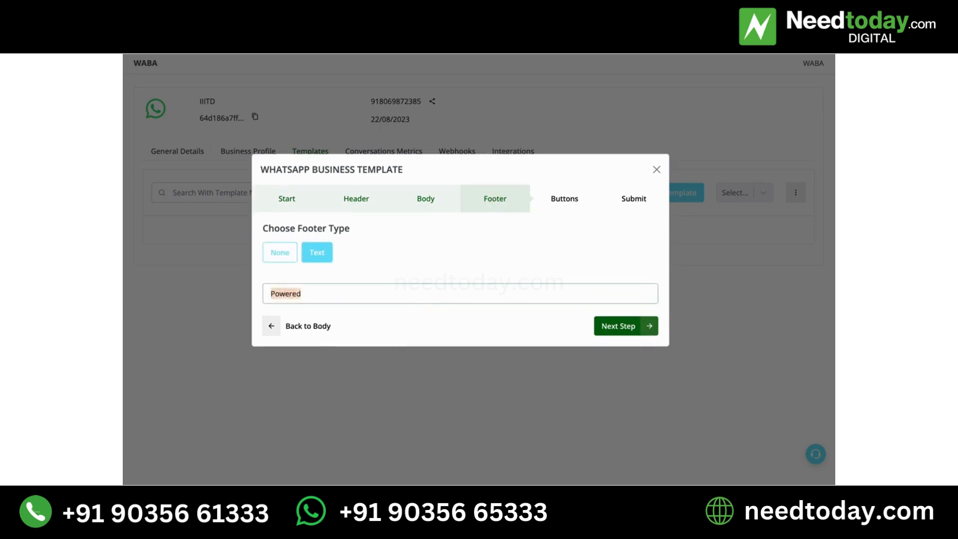
pyautogui.press('BackSpace')
pyautogui.write('To')
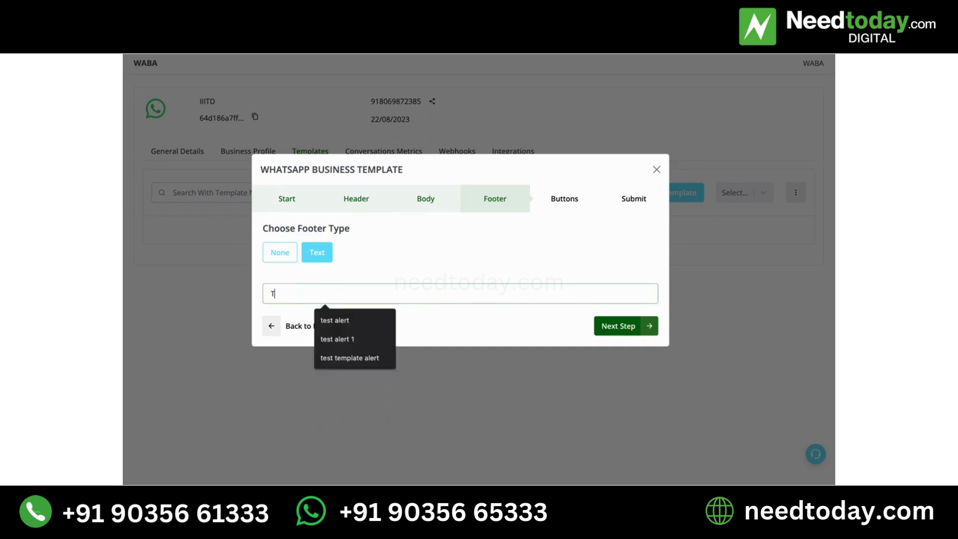
pyautogui.press('BackSpace')
pyautogui.write('o S')
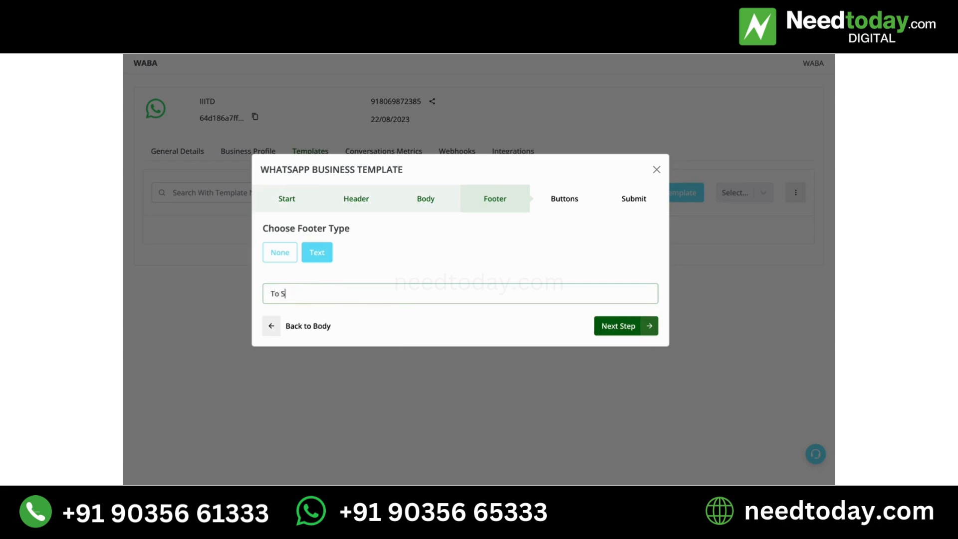
pyautogui.write('top Messages Cl')
pyautogui.write('Reply U')
pyautogui.write('STOP')
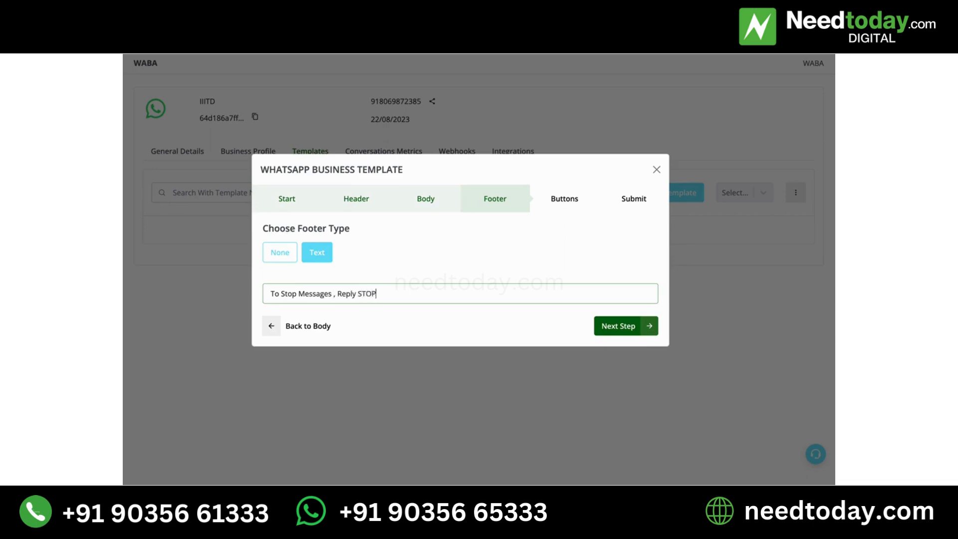
pyautogui.tripleClick(363, 295)
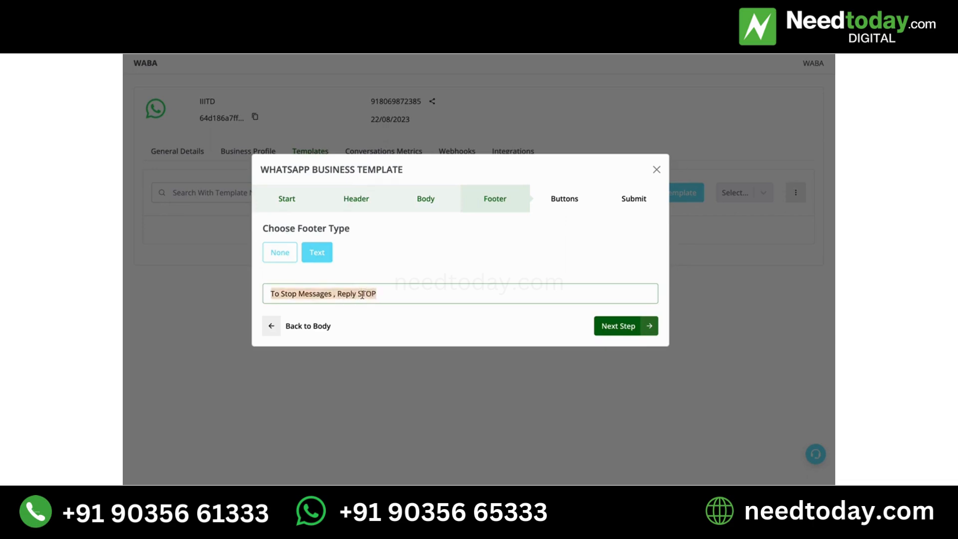
pyautogui.click(439, 241)
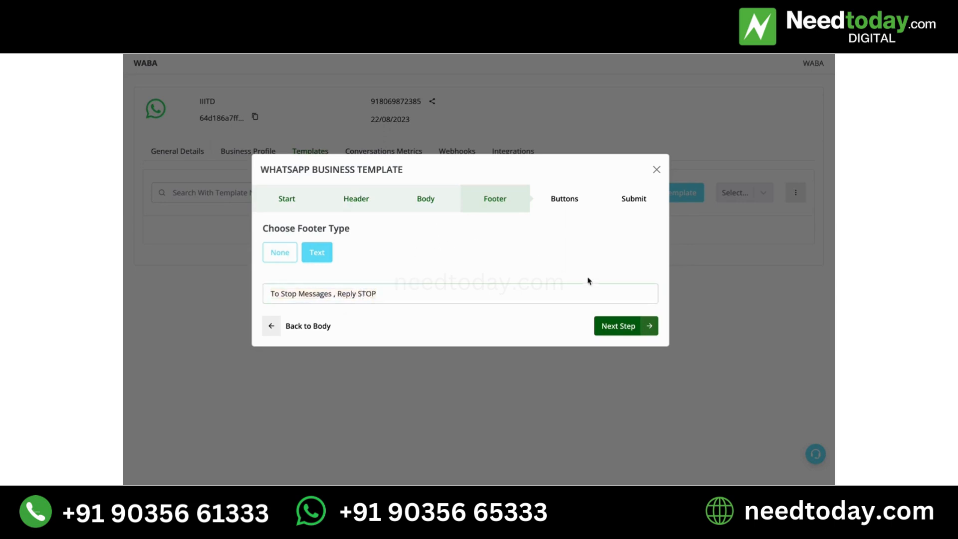
pyautogui.click(613, 325)
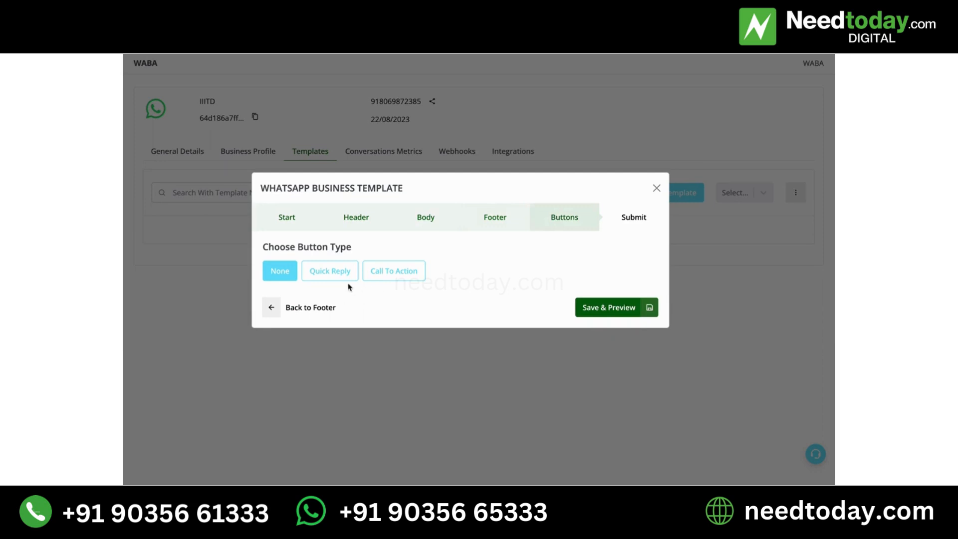
# Choose Quick Reply as the button type and add two more buttons for a total of three
pyautogui.click(343, 277)
pyautogui.click(457, 249)
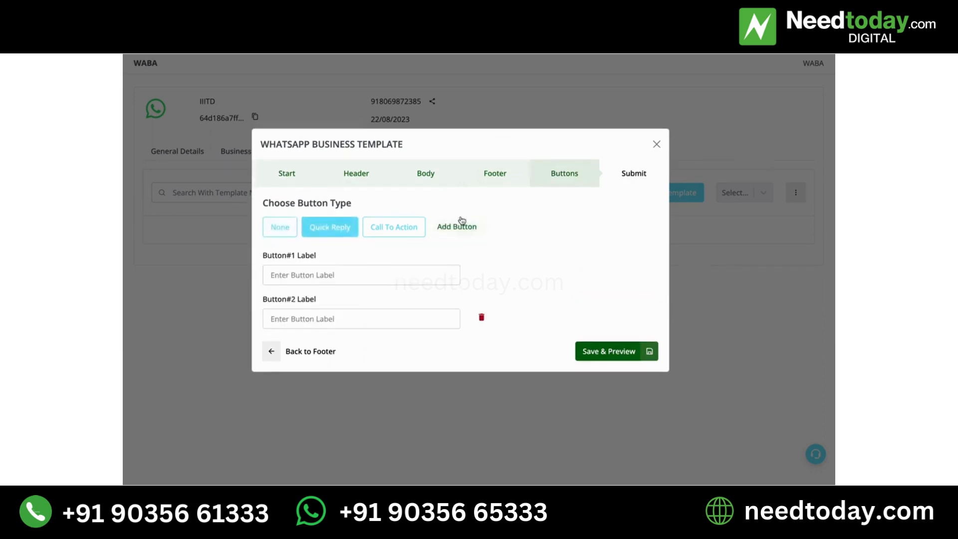
pyautogui.click(458, 223)
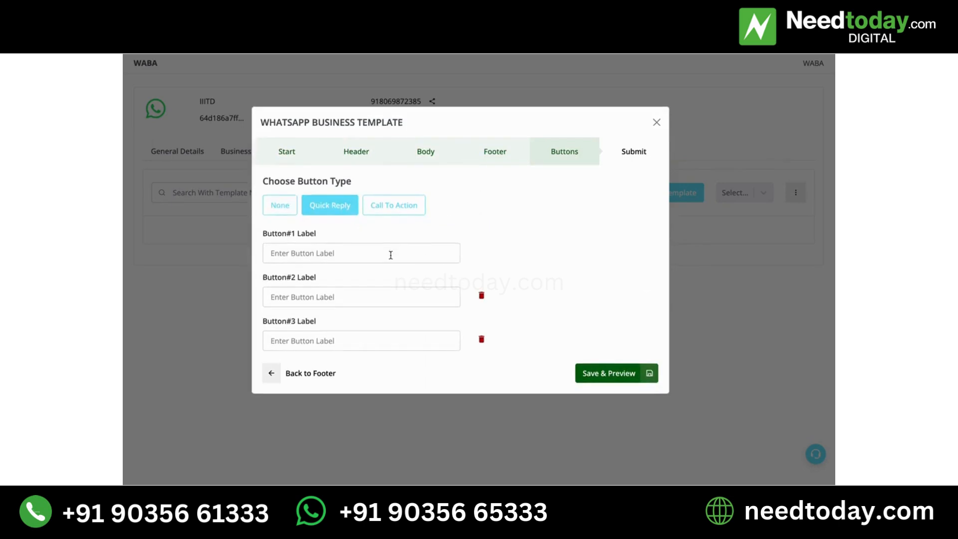
pyautogui.click(391, 255)
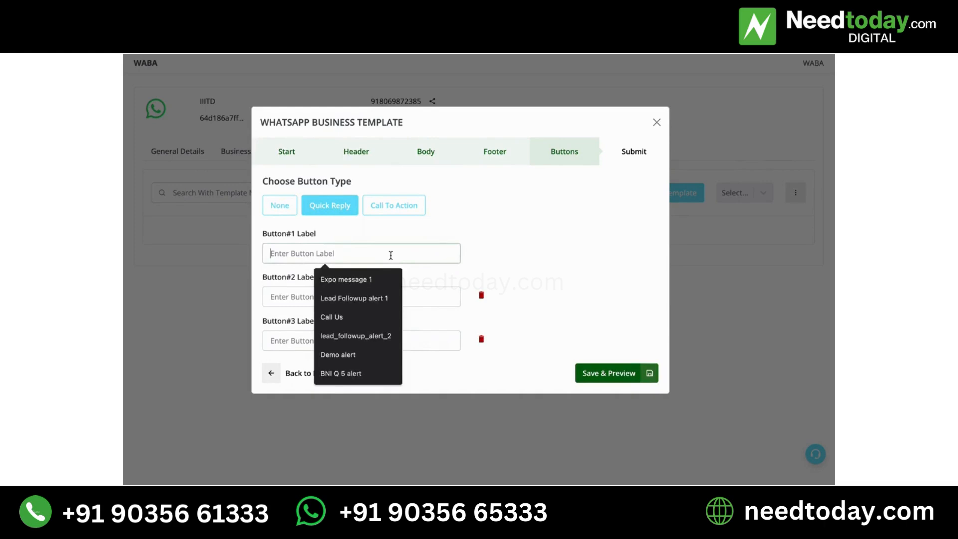
pyautogui.click(447, 240)
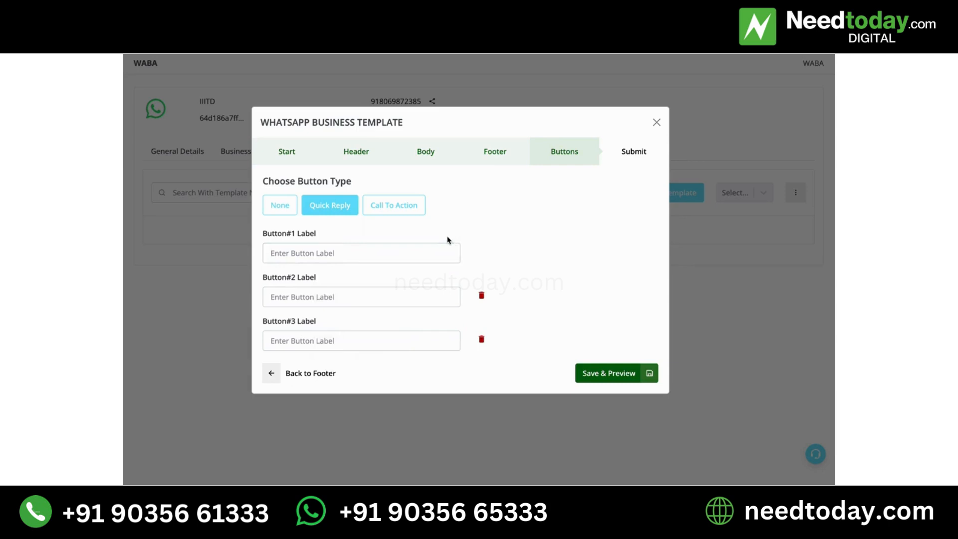
# Label the three quick reply buttons "Know More", "Stop" and "Interested !" and check the labels
pyautogui.click(420, 247)
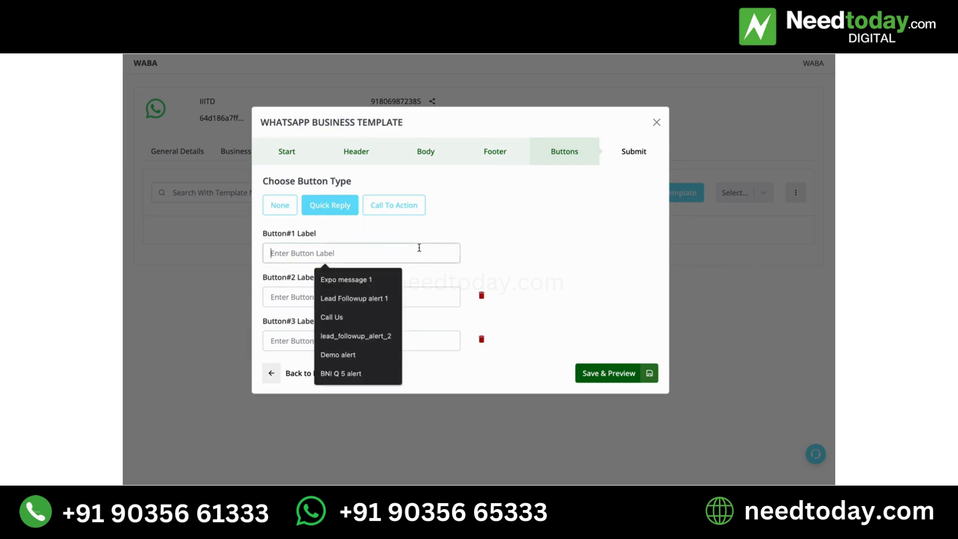
pyautogui.write('C')
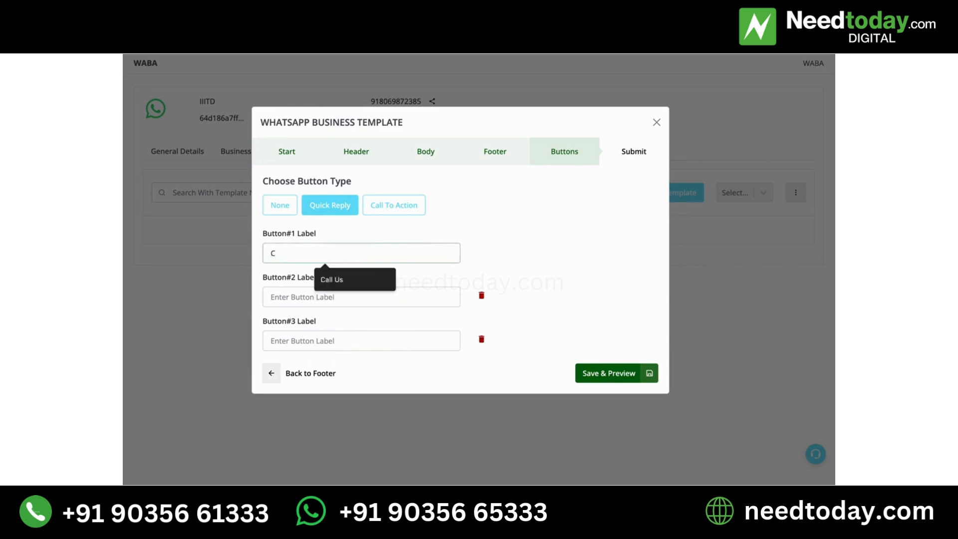
pyautogui.press('BackSpace')
pyautogui.write('Know More')
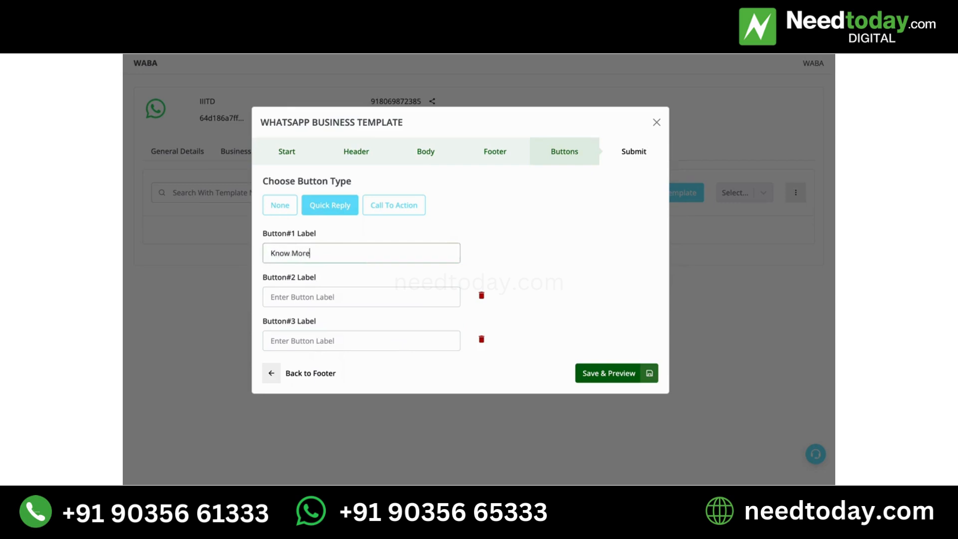
pyautogui.click(400, 292)
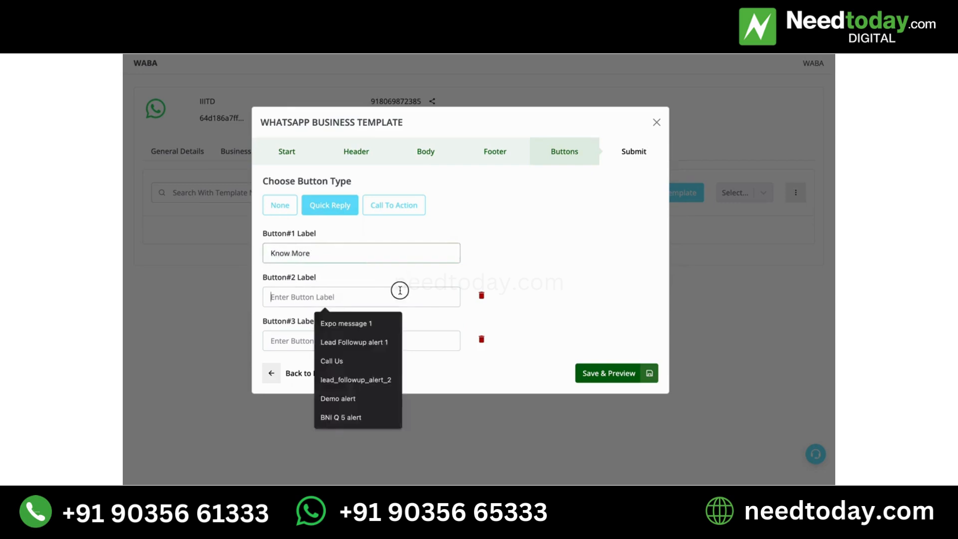
pyautogui.write('Stop')
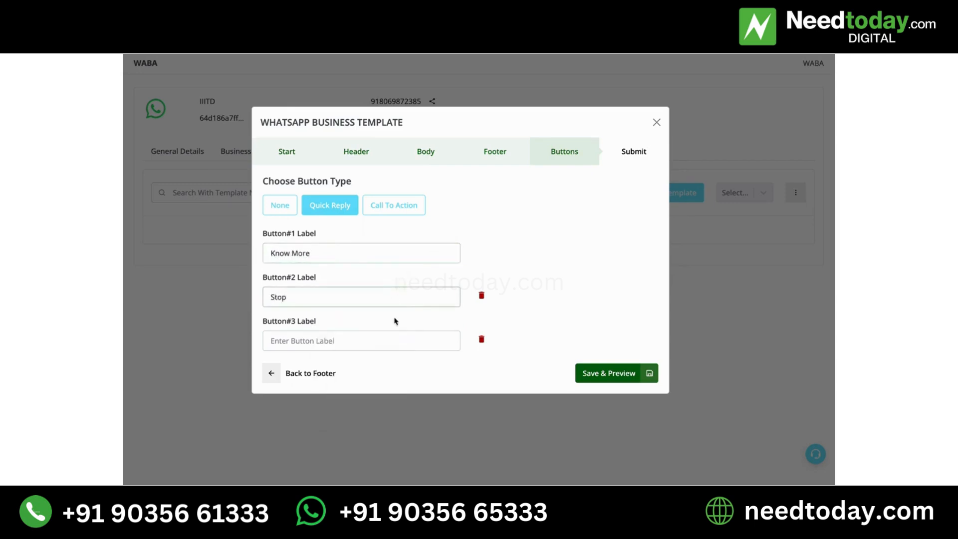
pyautogui.click(391, 336)
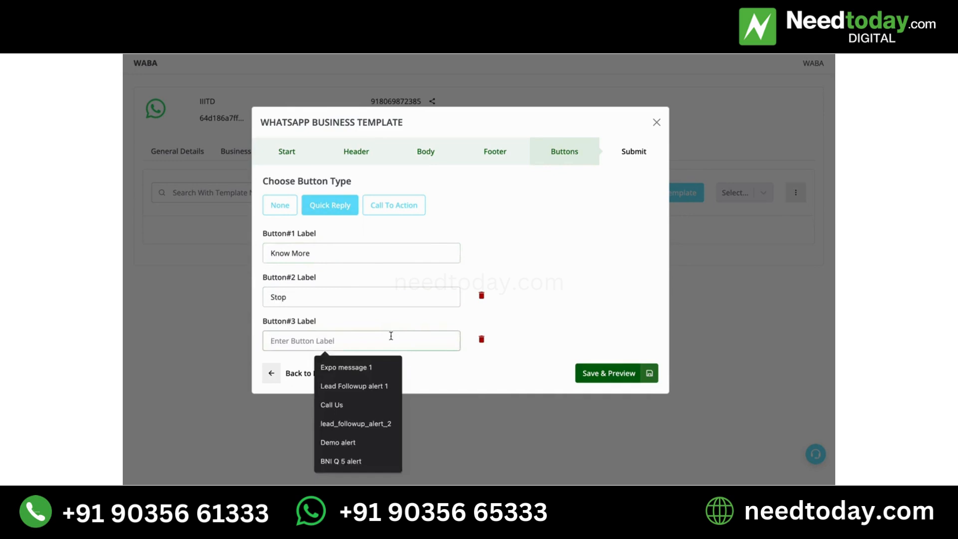
pyautogui.write('Interested !')
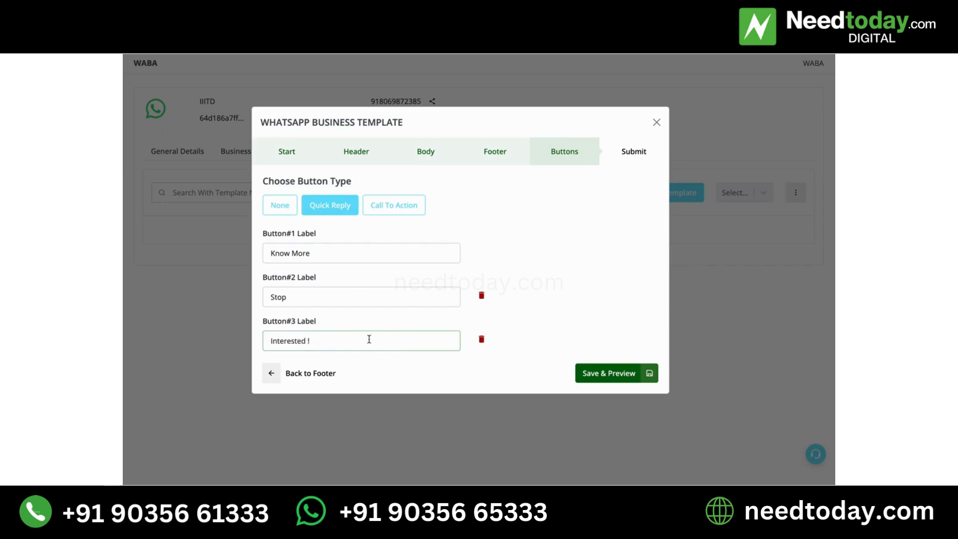
pyautogui.moveTo(368, 338); pyautogui.dragTo(235, 333)
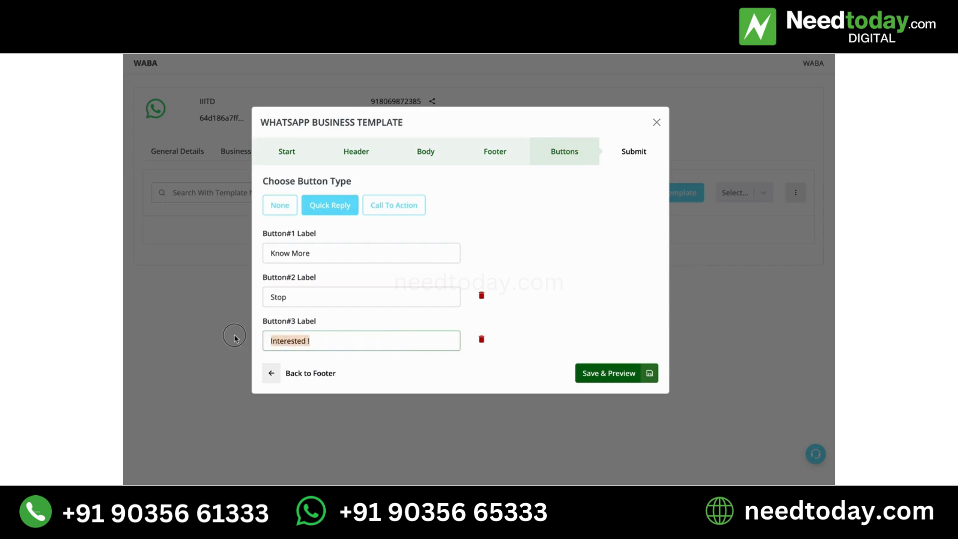
pyautogui.moveTo(335, 297); pyautogui.dragTo(244, 299)
pyautogui.moveTo(332, 253); pyautogui.dragTo(245, 255)
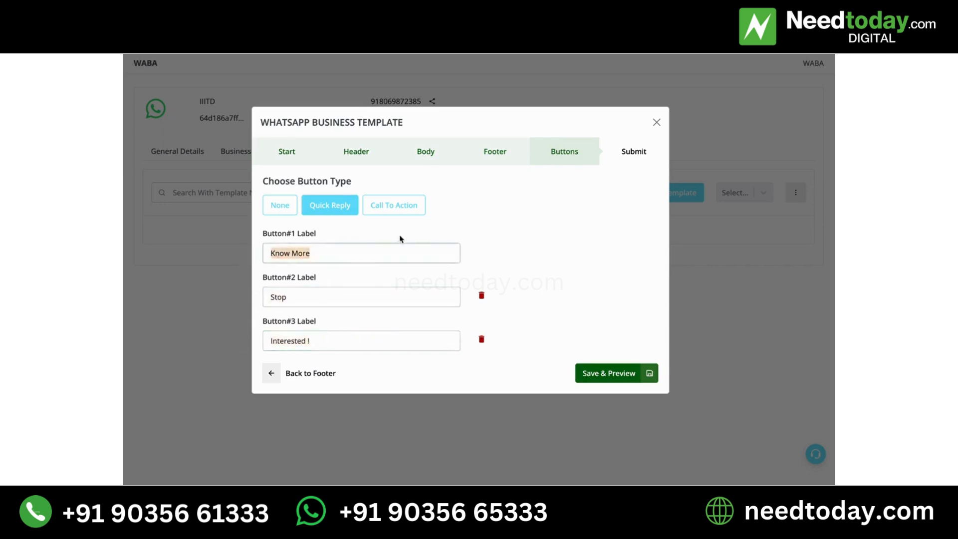
# Switch the button type to Call To Action and set up a Phone Number button labelled "Call Now"
pyautogui.click(396, 206)
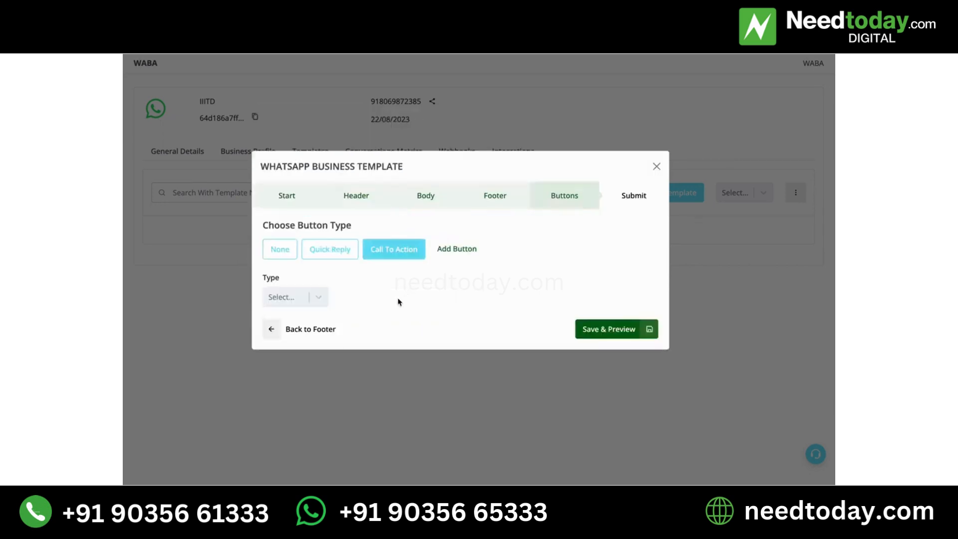
pyautogui.click(319, 295)
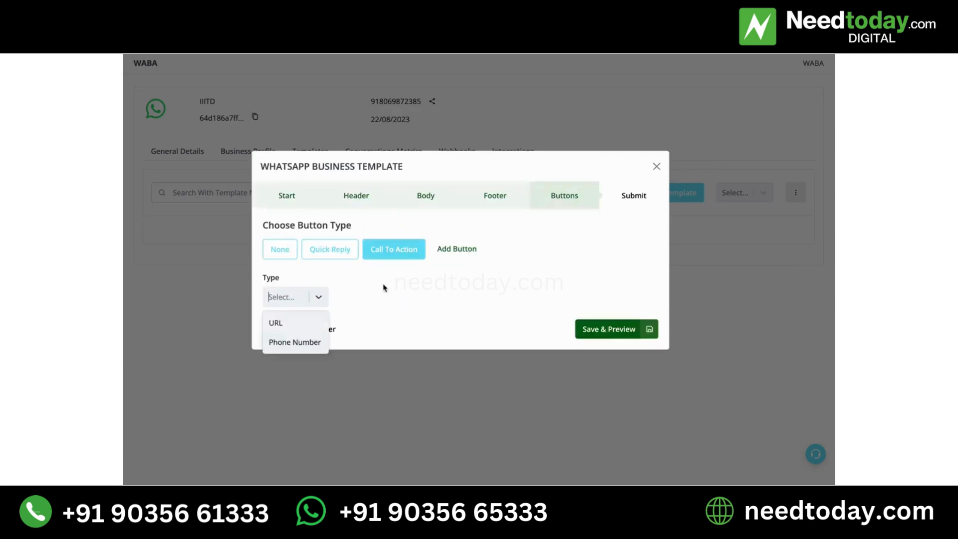
pyautogui.click(452, 285)
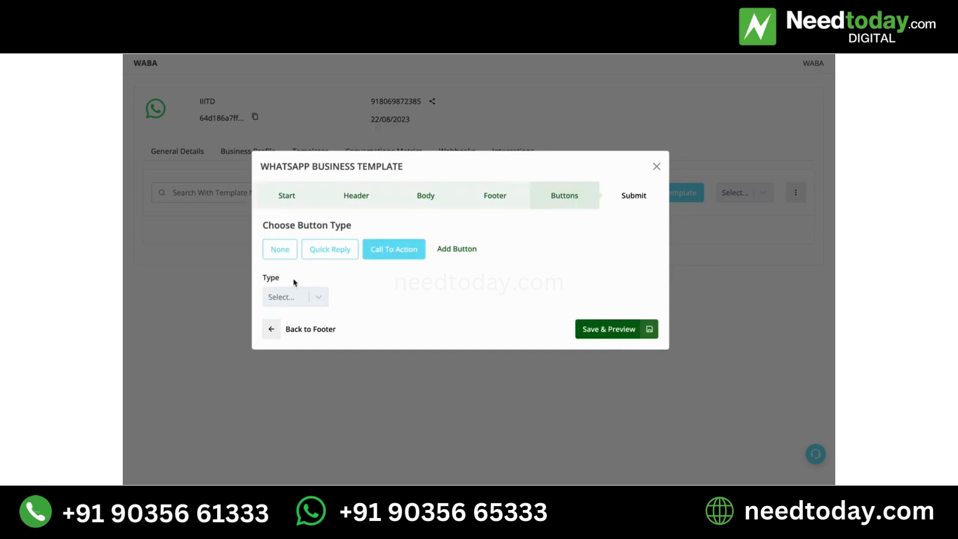
pyautogui.click(291, 298)
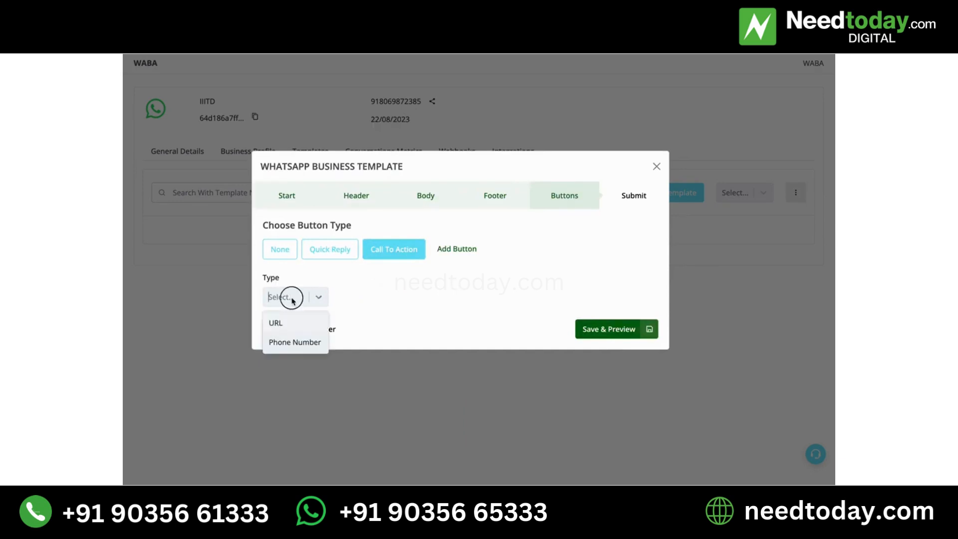
pyautogui.click(296, 348)
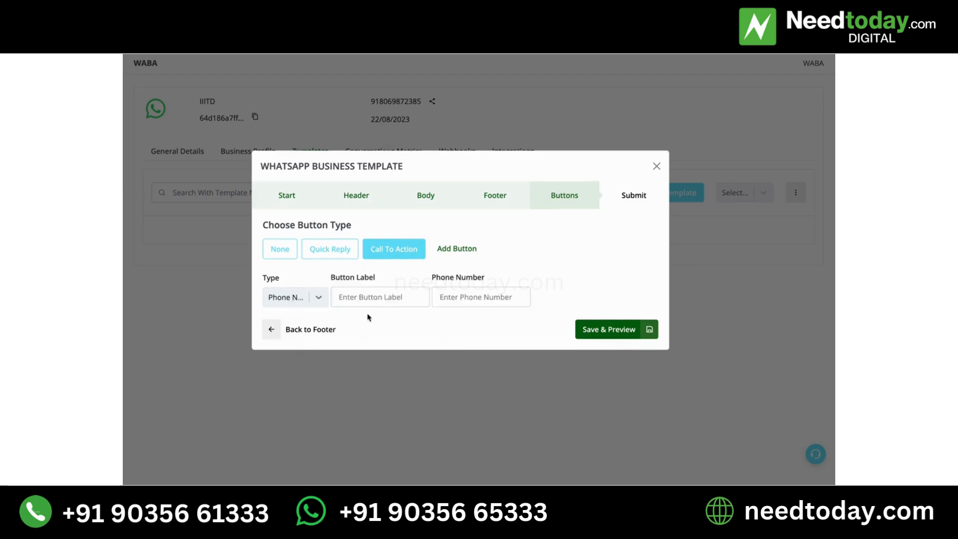
pyautogui.click(375, 301)
pyautogui.write('Call Now')
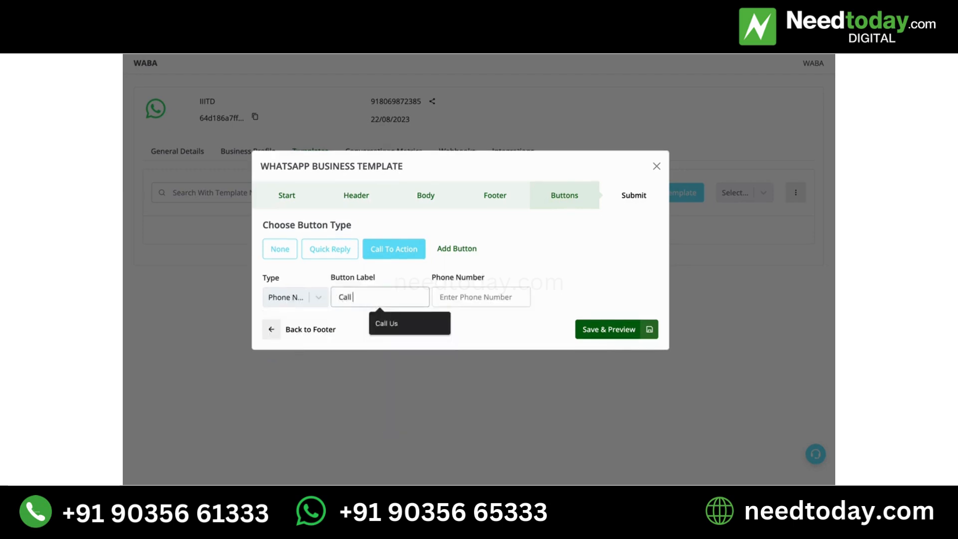
# Enter the phone number, including the country code, for the "Call Now" button
pyautogui.click(465, 295)
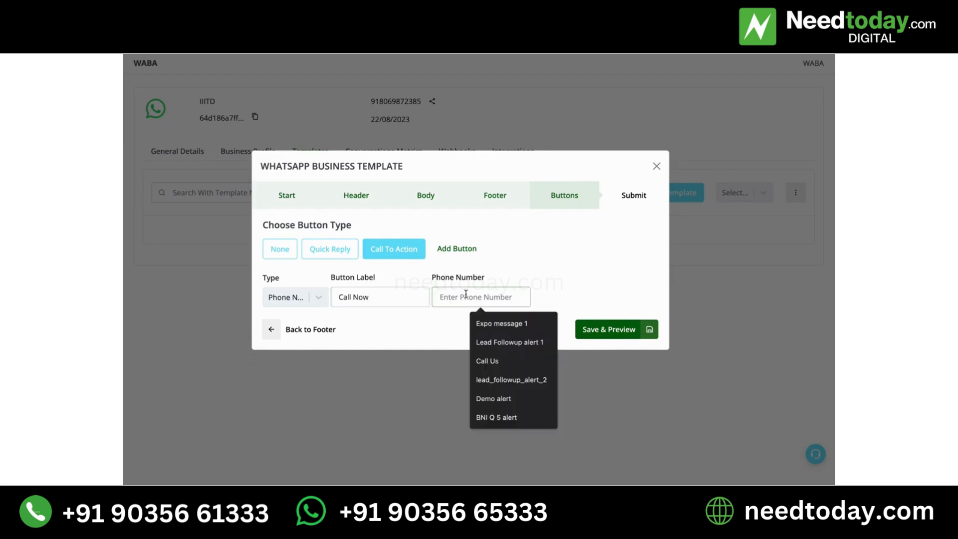
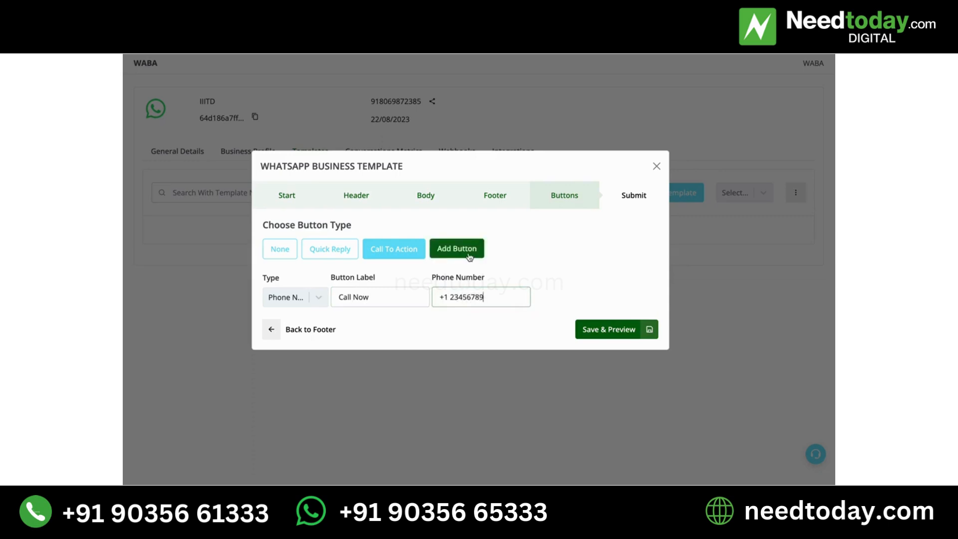
# Add a second call-to-action button of type URL labelled "Visit Our Website"
pyautogui.click(470, 255)
pyautogui.click(302, 320)
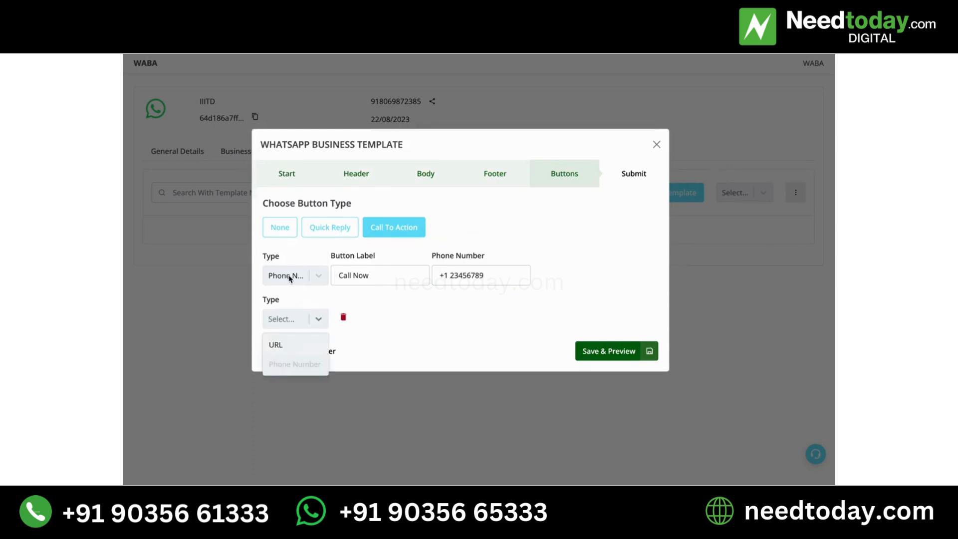
pyautogui.click(289, 352)
pyautogui.click(354, 322)
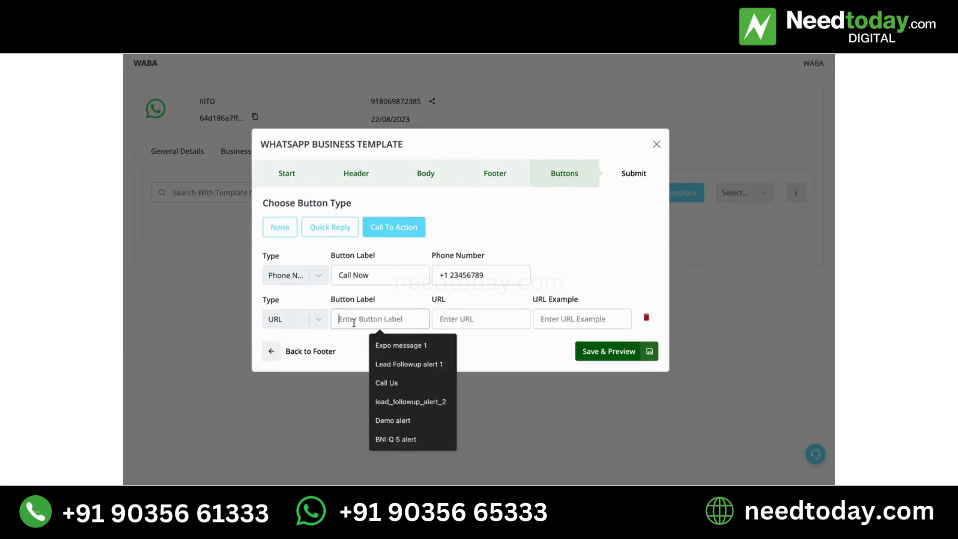
pyautogui.write('Visit Ou')
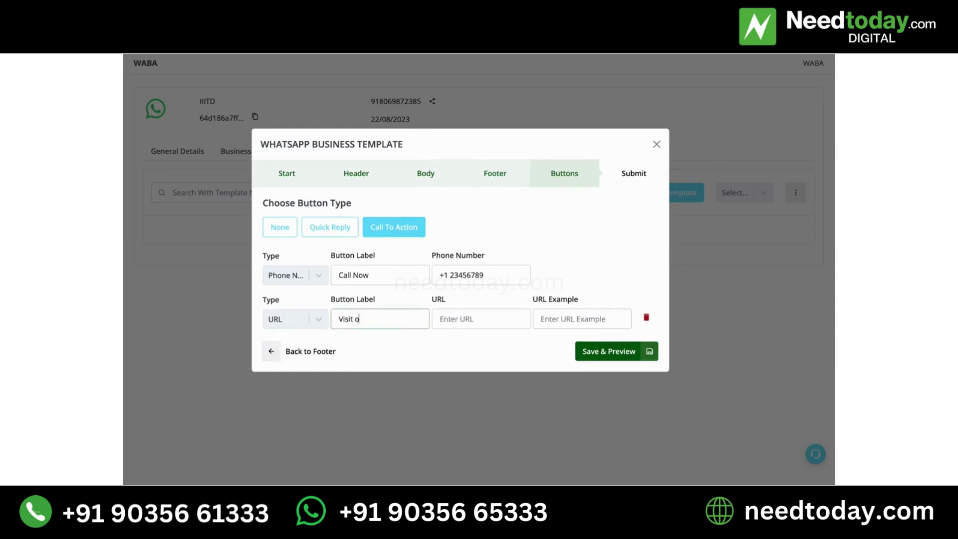
pyautogui.write('r Website')
pyautogui.click(448, 320)
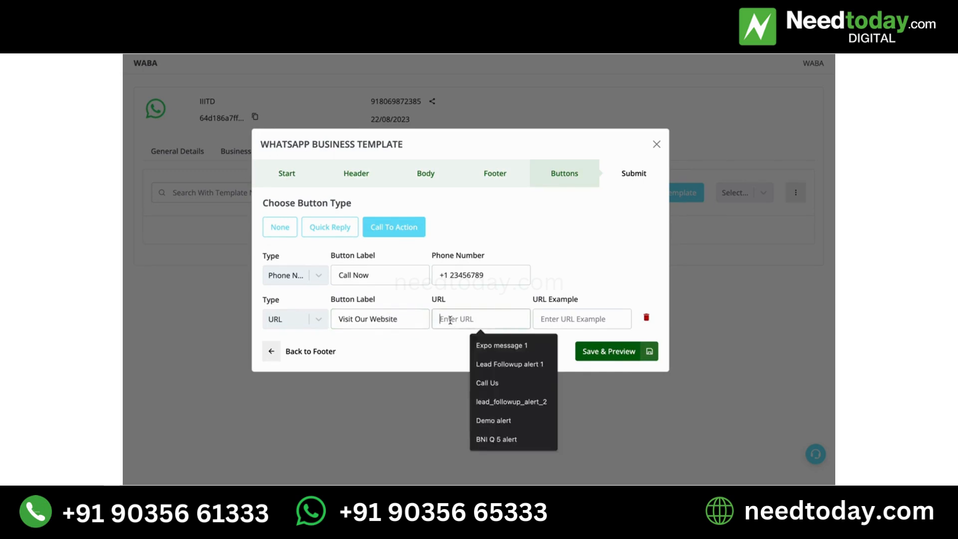
pyautogui.write('https://g')
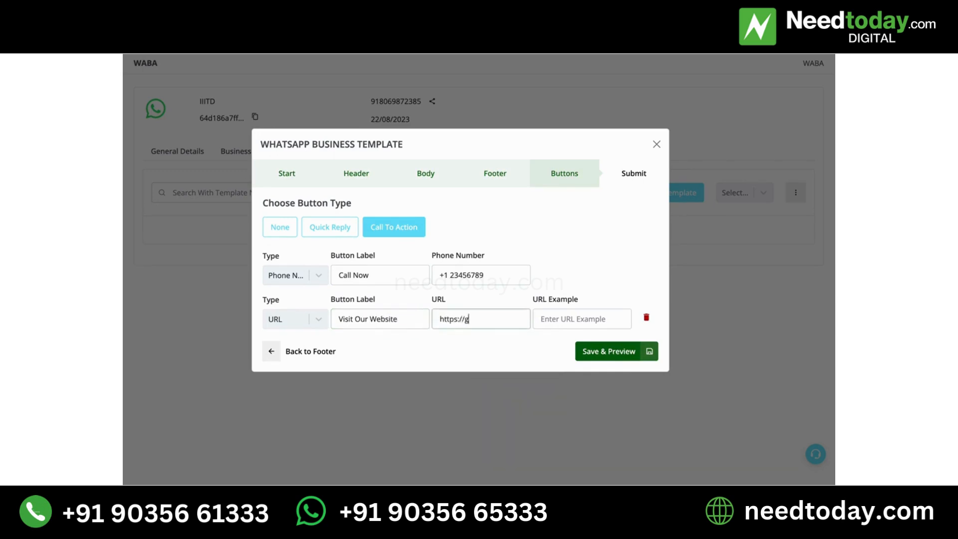
pyautogui.write('oogle.com')
pyautogui.moveTo(499, 318); pyautogui.dragTo(425, 320)
pyautogui.hotkey('ctrl', 'c')
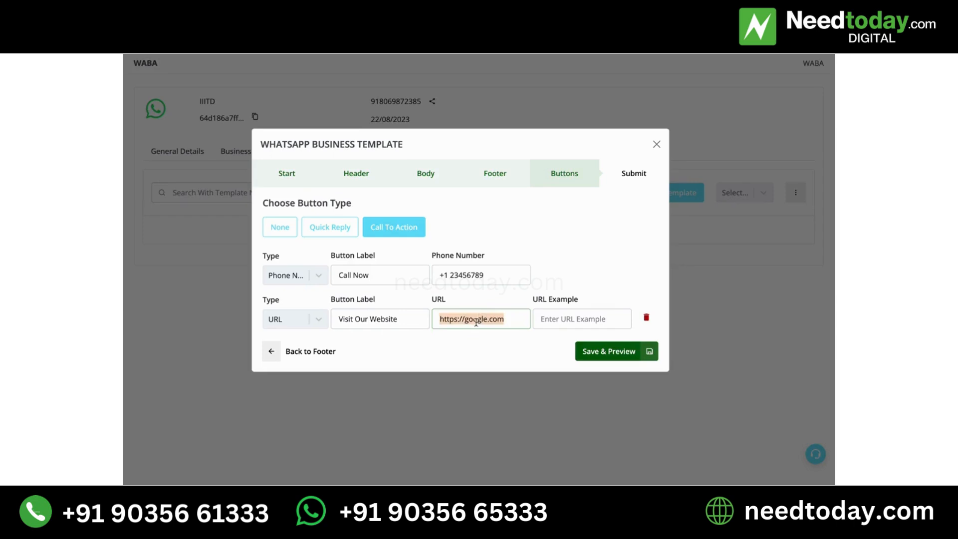
pyautogui.click(546, 319)
pyautogui.hotkey('ctrl', 'v')
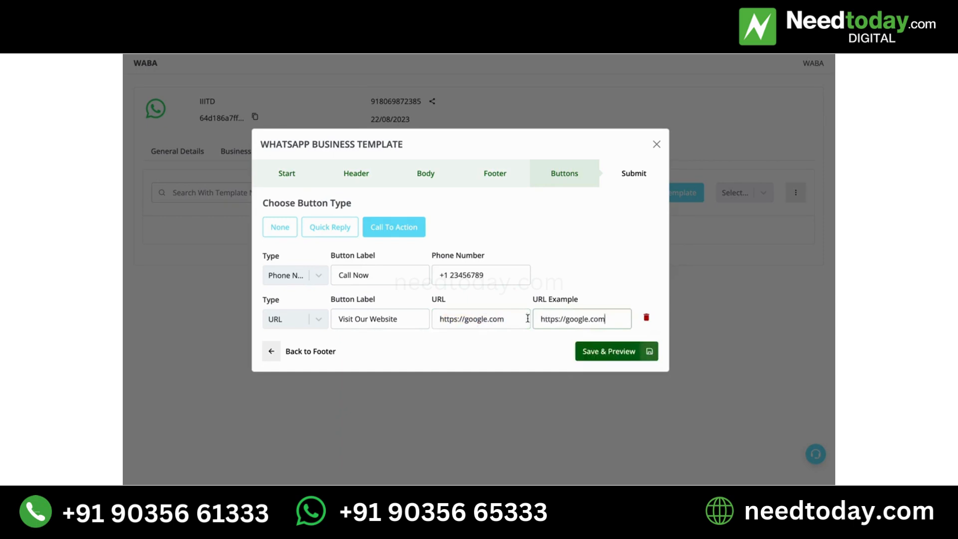
# Make the website button's URL dynamic by appending the variable path "/{{1}}" to it
pyautogui.click(524, 319)
pyautogui.write('/')
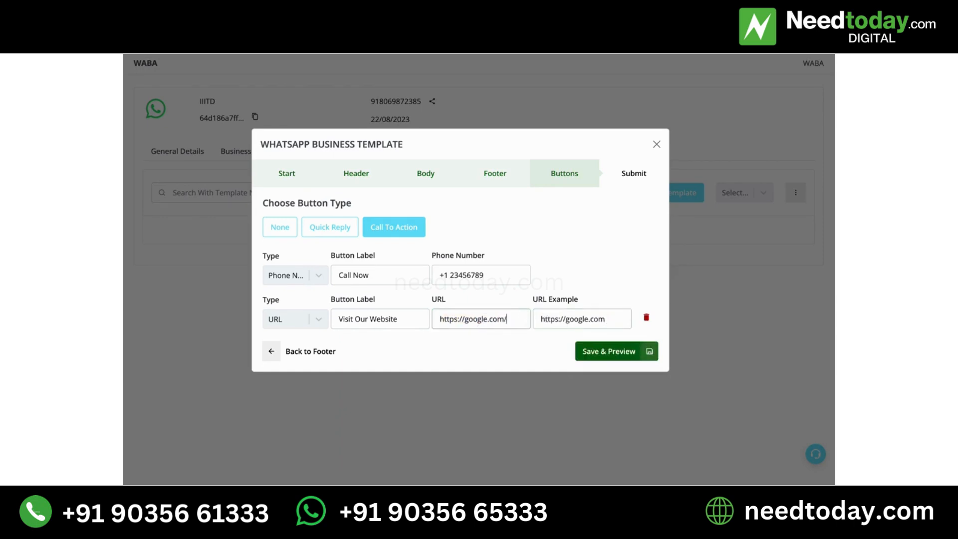
pyautogui.write('{{1}}')
pyautogui.moveTo(529, 320); pyautogui.dragTo(508, 319)
pyautogui.click(616, 319)
pyautogui.write('/')
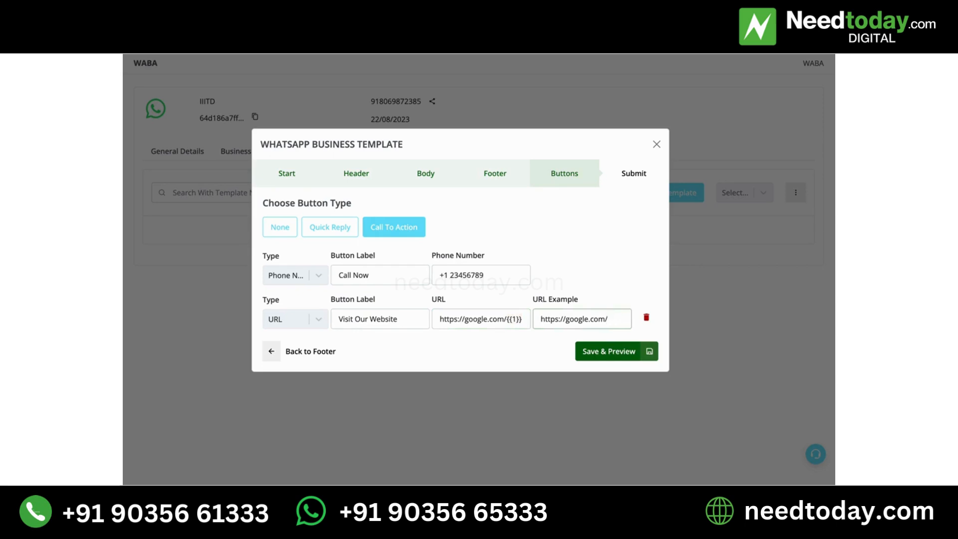
pyautogui.write('fullur')
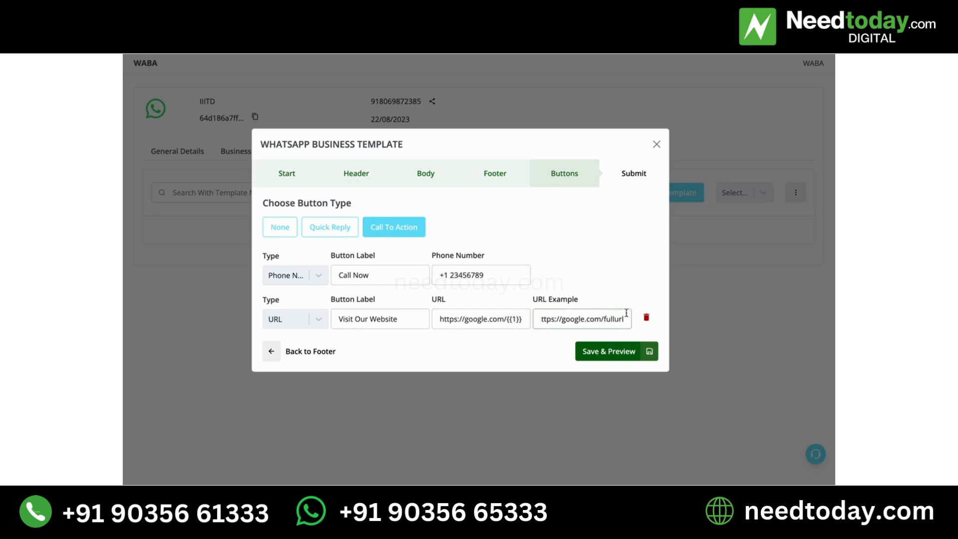
pyautogui.click(518, 321)
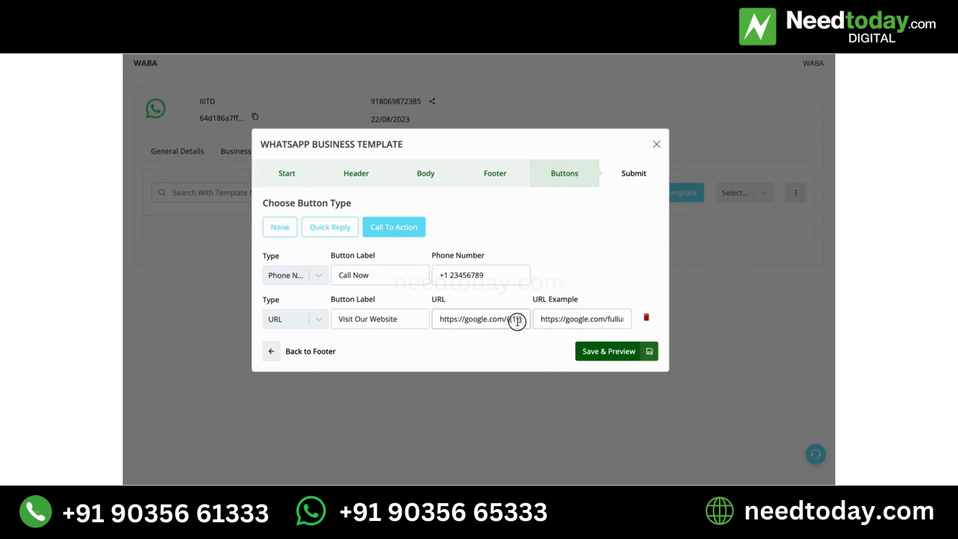
pyautogui.moveTo(518, 322); pyautogui.dragTo(506, 322)
# Save and preview the call-to-action buttons and try to submit the template for approval
pyautogui.click(588, 348)
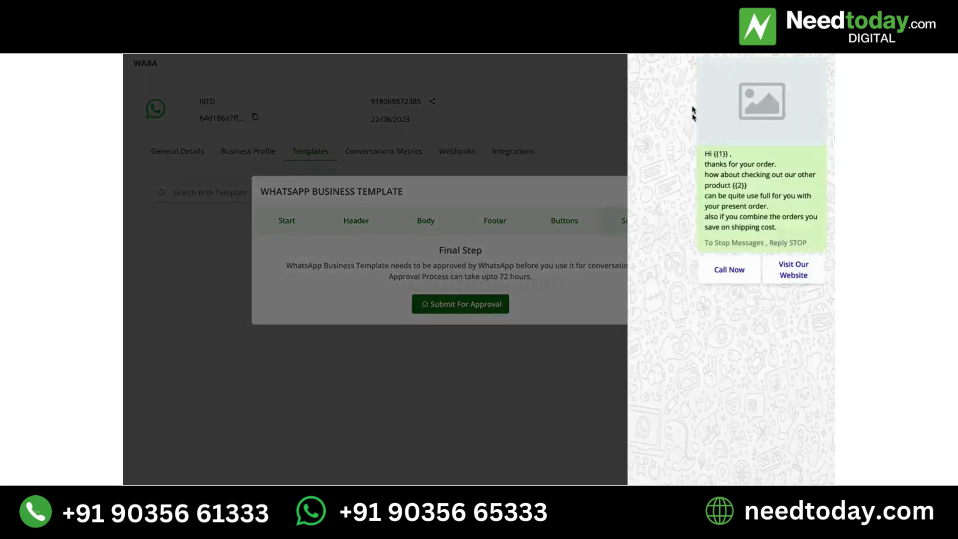
pyautogui.click(508, 307)
pyautogui.click(480, 307)
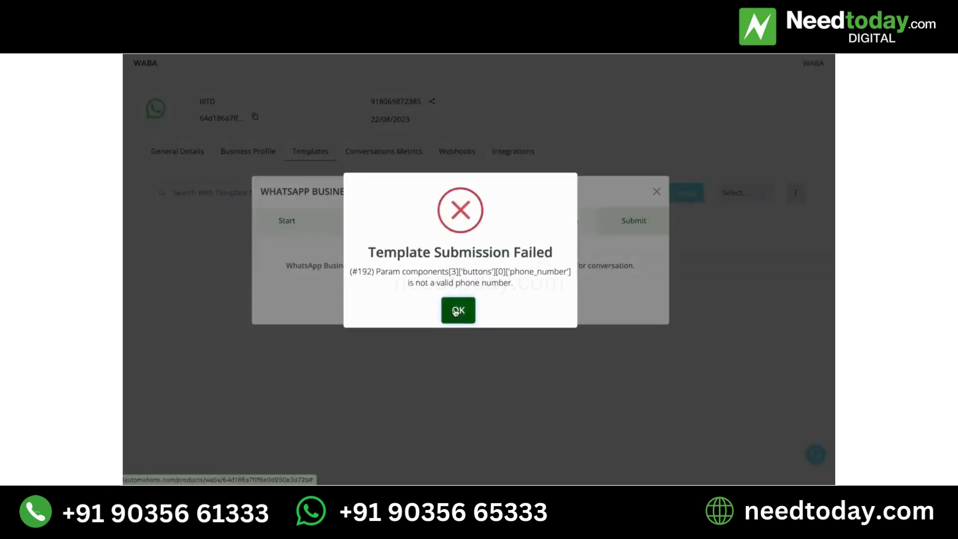
pyautogui.click(467, 317)
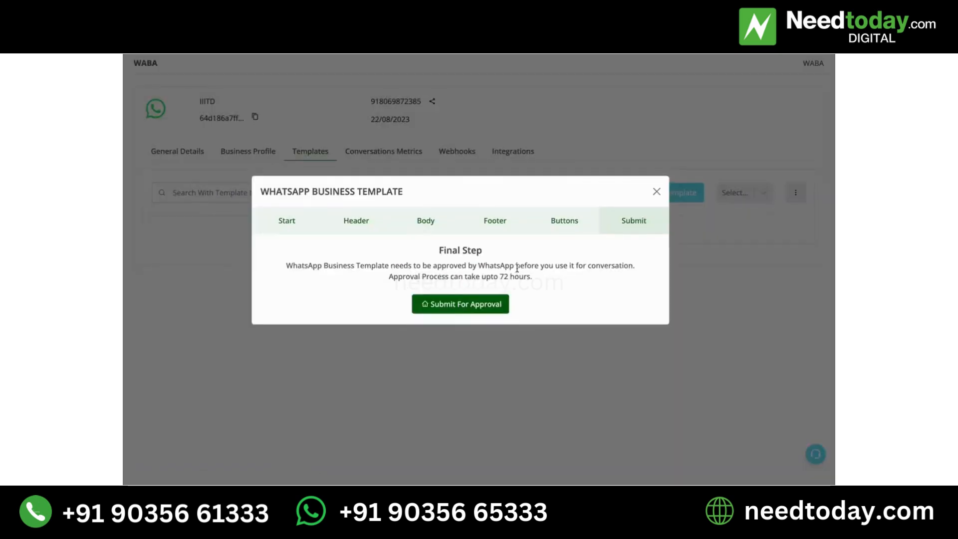
# Return to the button settings and replace the "Call Now" phone number with a valid one including the country code
pyautogui.click(572, 221)
pyautogui.moveTo(450, 275); pyautogui.dragTo(539, 284)
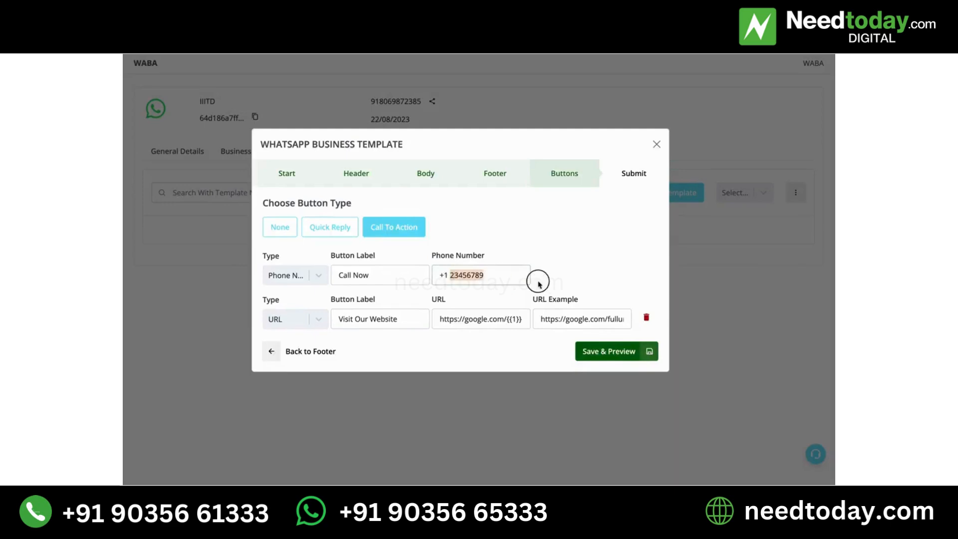
pyautogui.press('BackSpace')
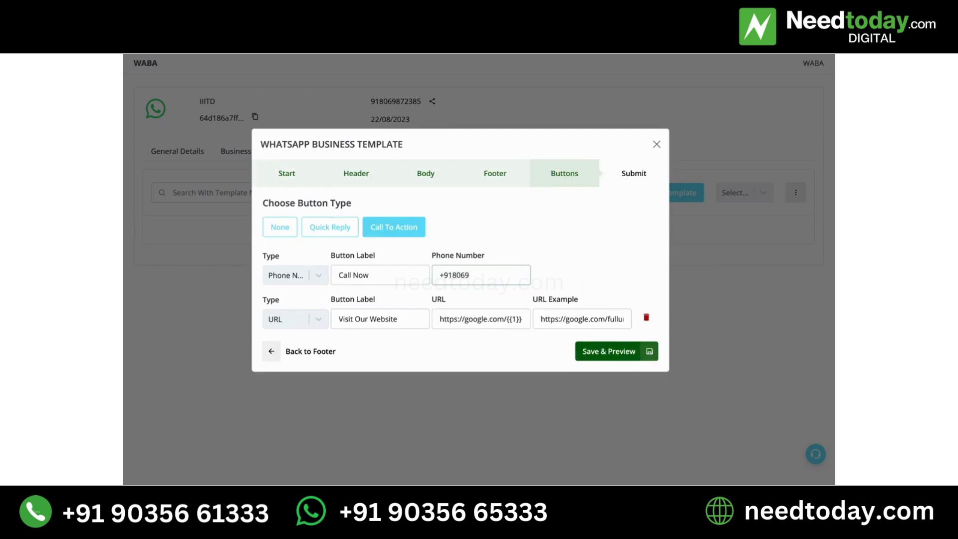
# Save and preview the template, submit it for approval and reload the template list
pyautogui.click(625, 350)
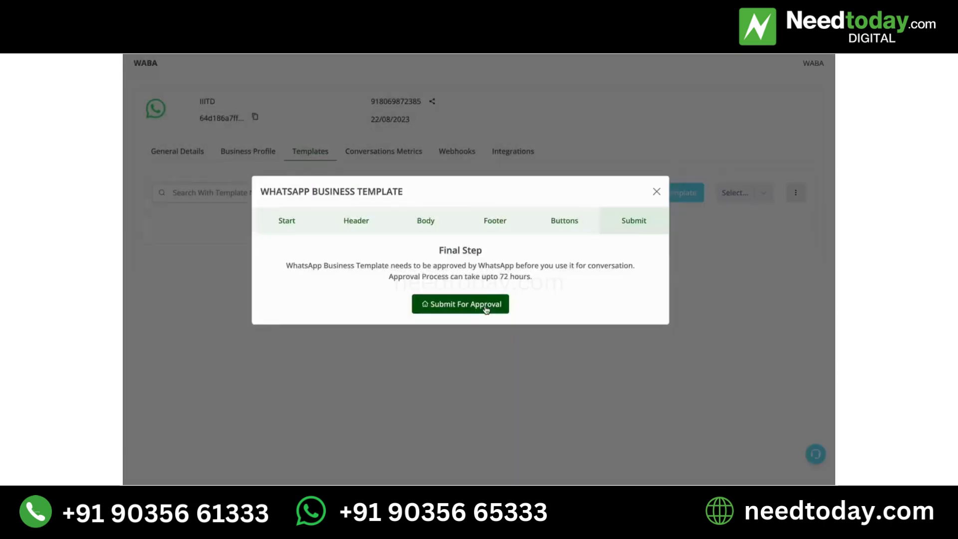
pyautogui.click(487, 306)
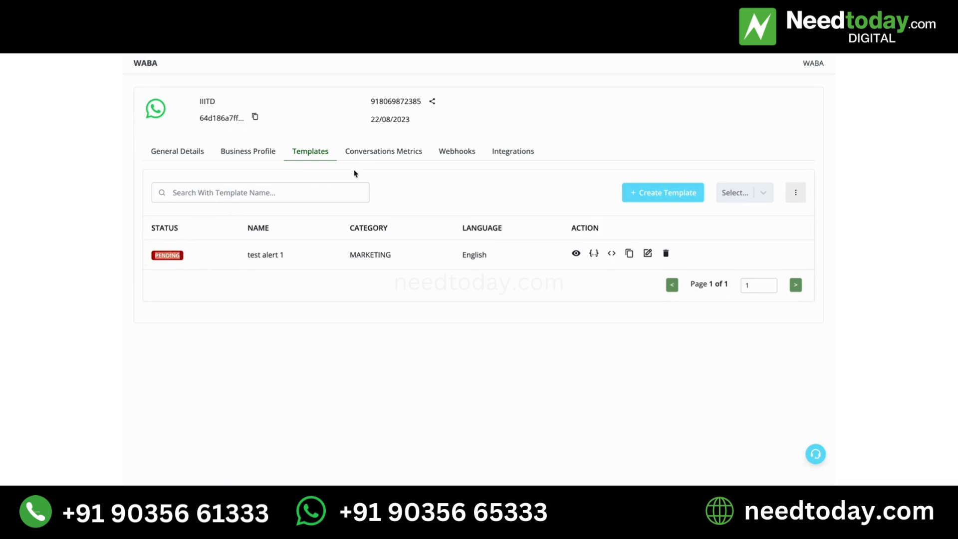
pyautogui.click(375, 152)
pyautogui.click(311, 152)
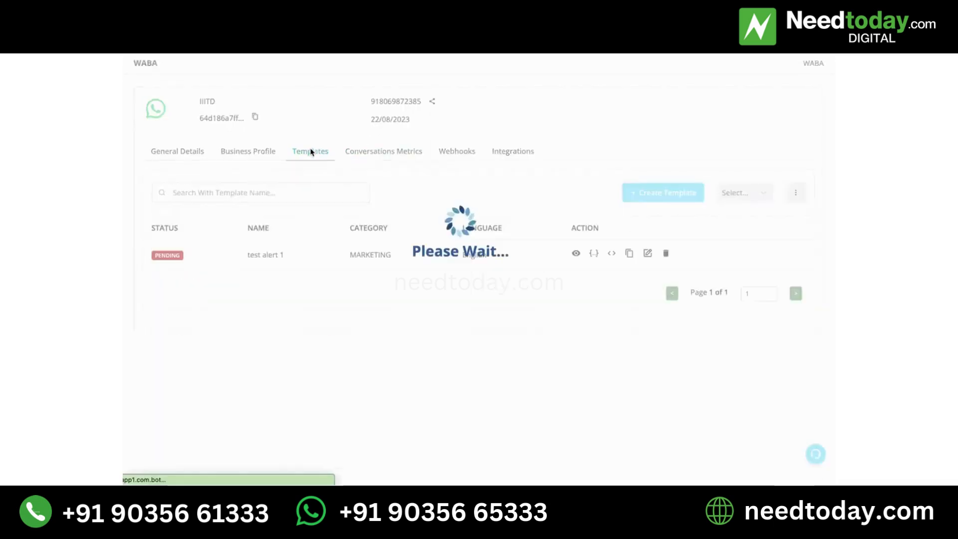